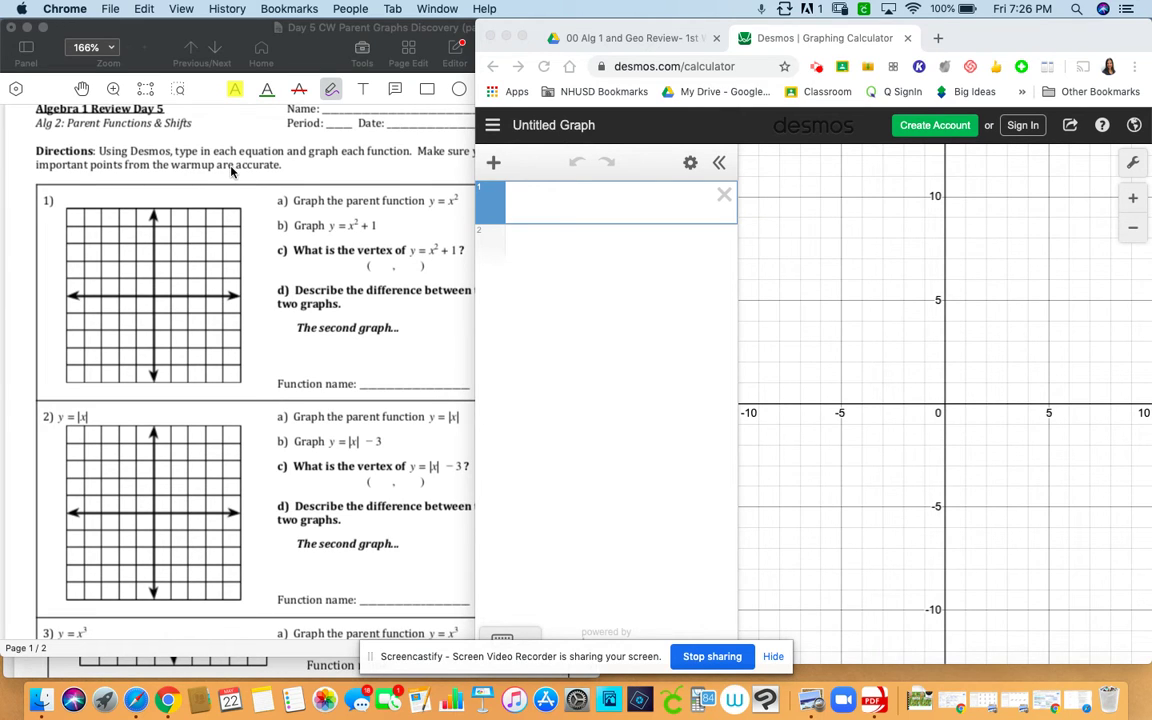
Enter x² in Desmos's first row and show the parabola's vertex at (0, 0).
left_click(231, 172)
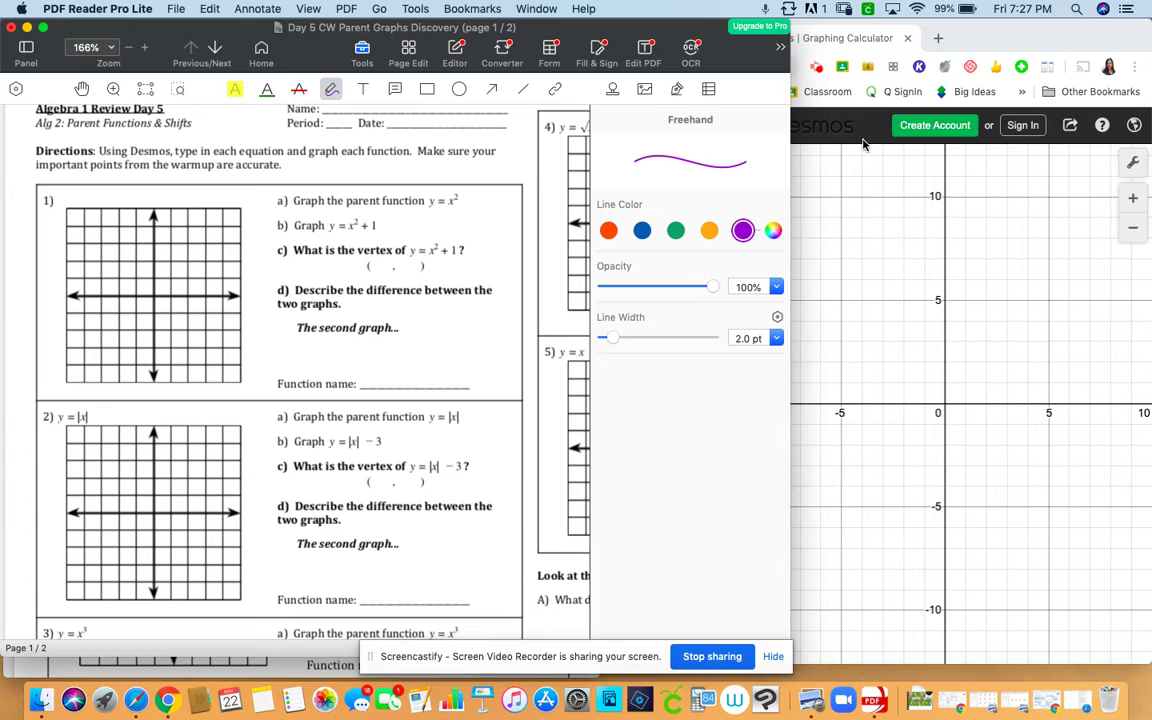
left_click(795, 135)
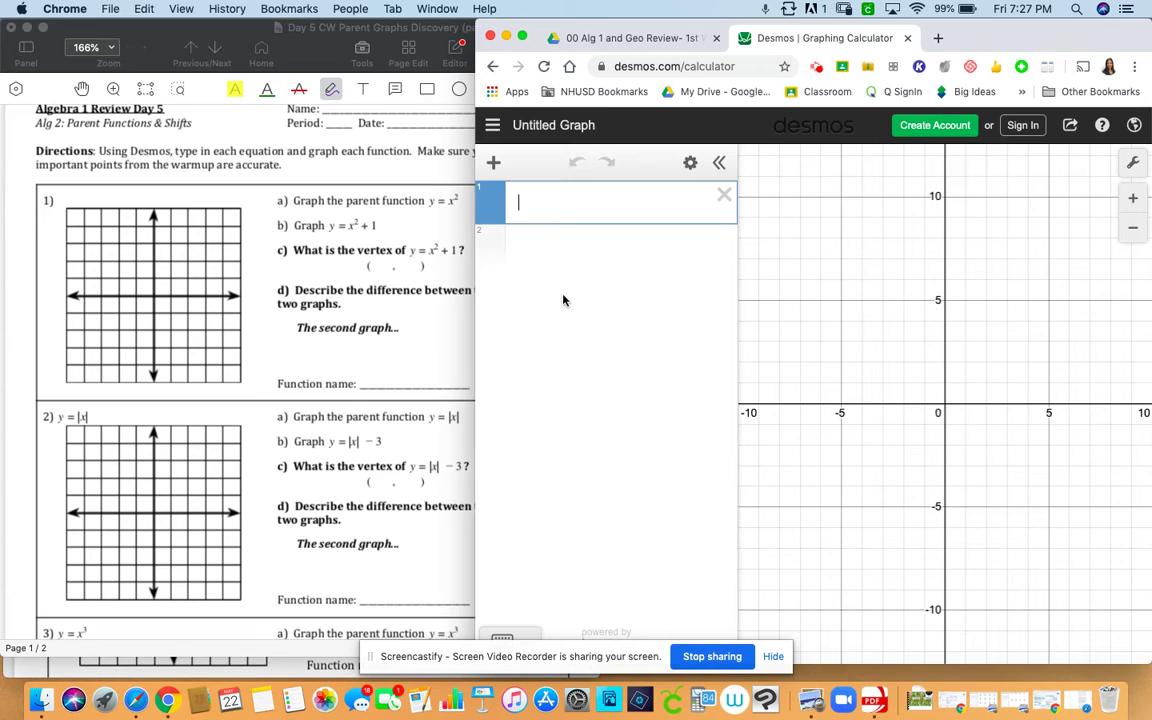
type("x")
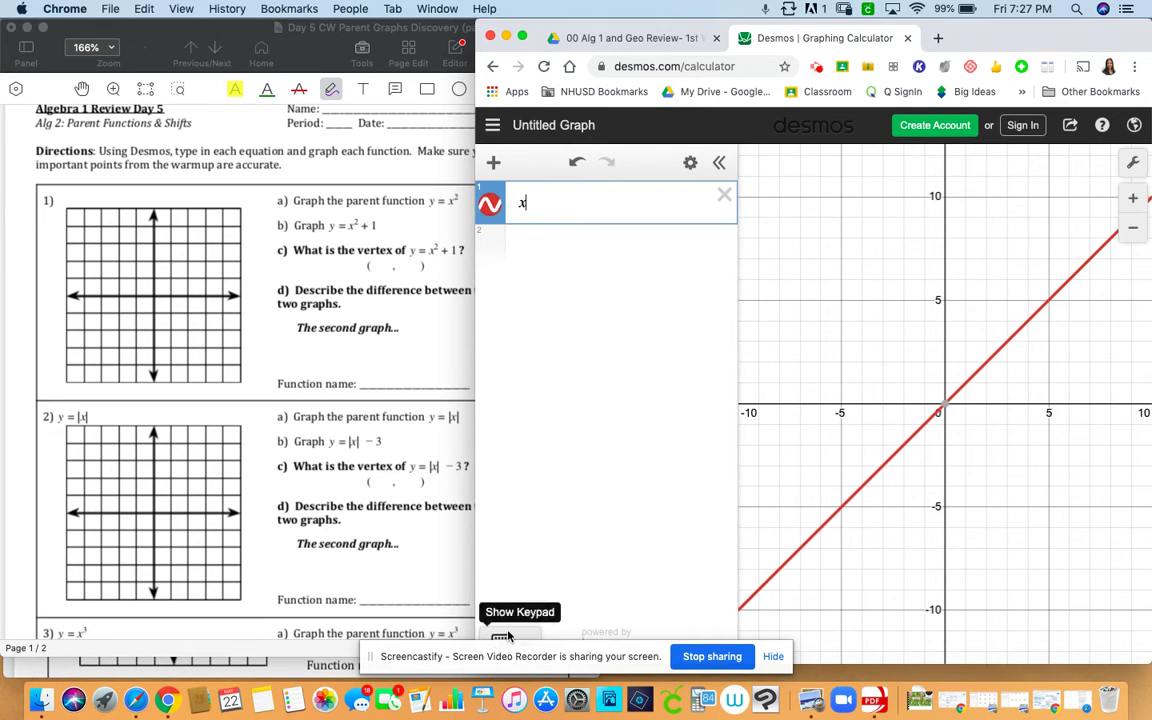
left_click(505, 637)
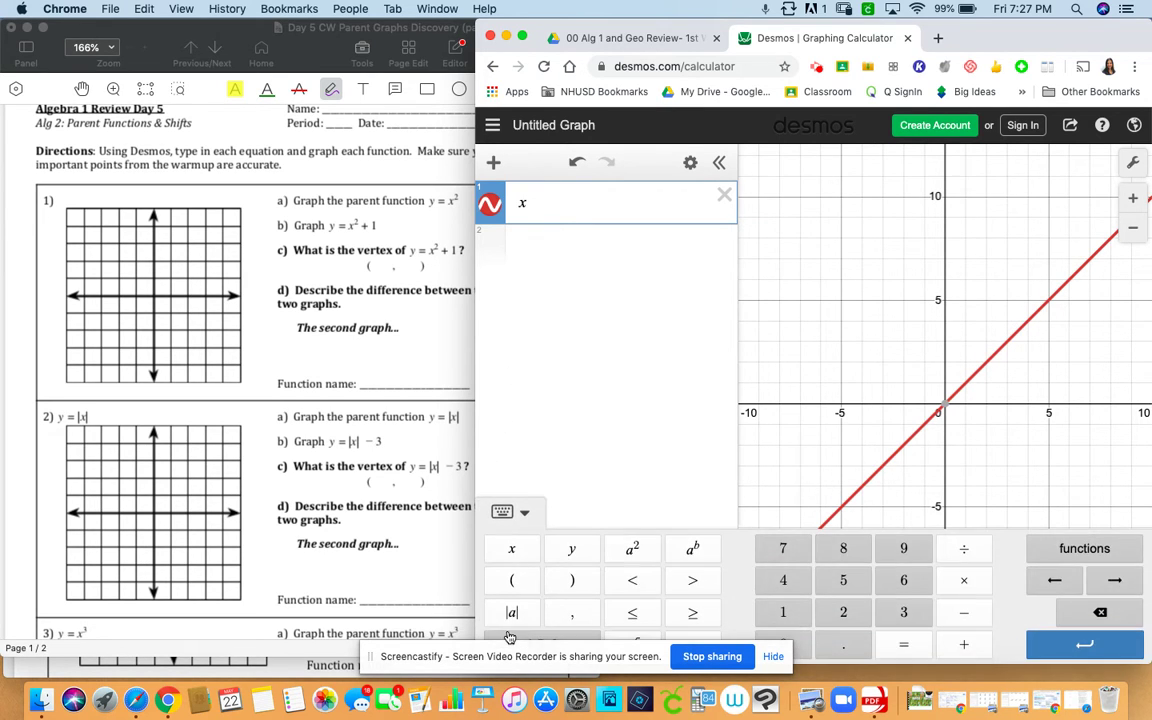
left_click(632, 552)
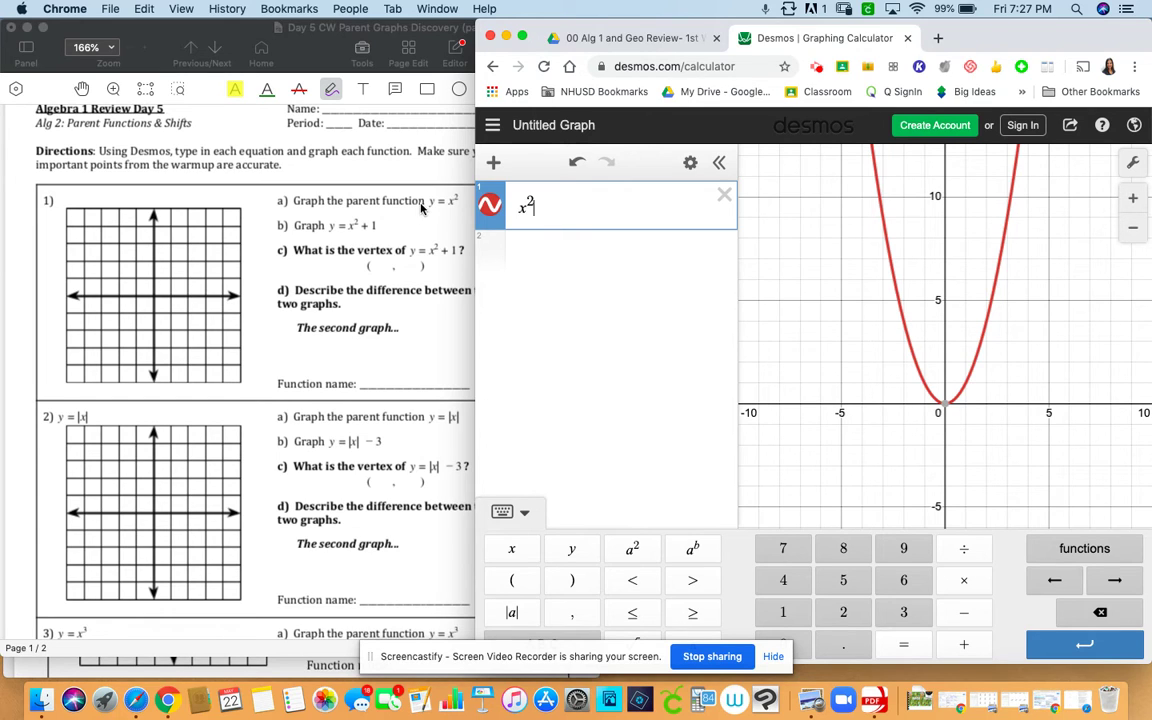
left_click(945, 406)
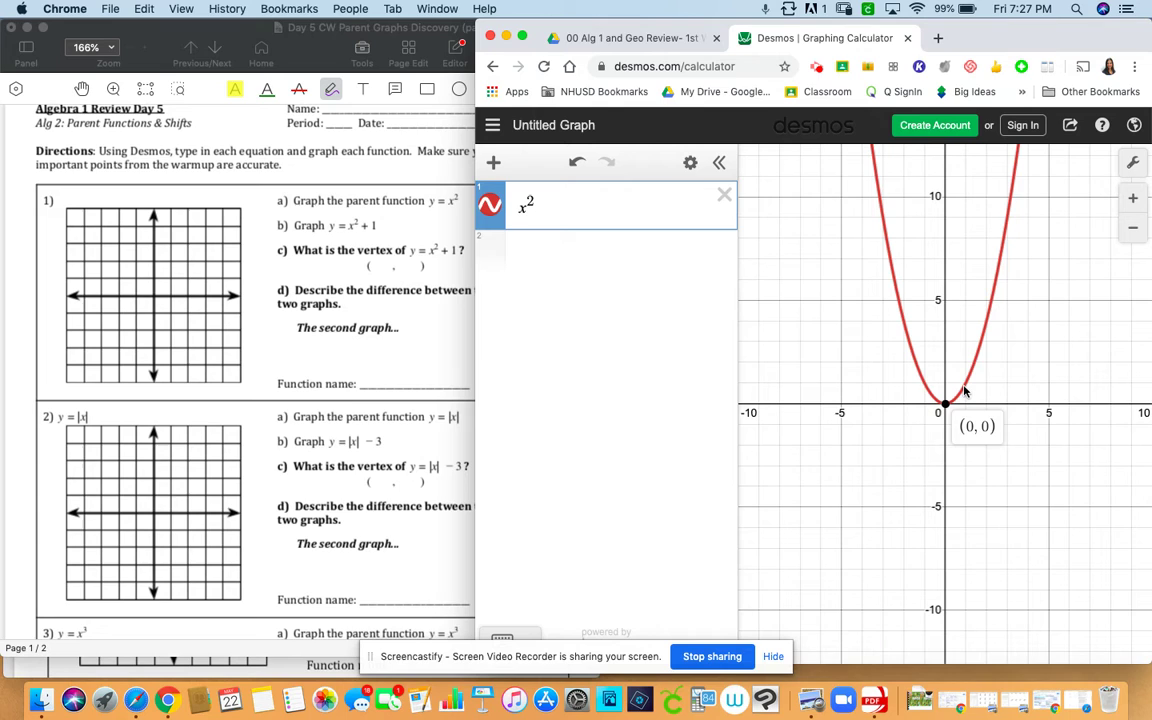
mouse_move(967, 389)
Plot points and sketch a purple parabola with an arrowhead on problem 1's grid.
left_click(186, 37)
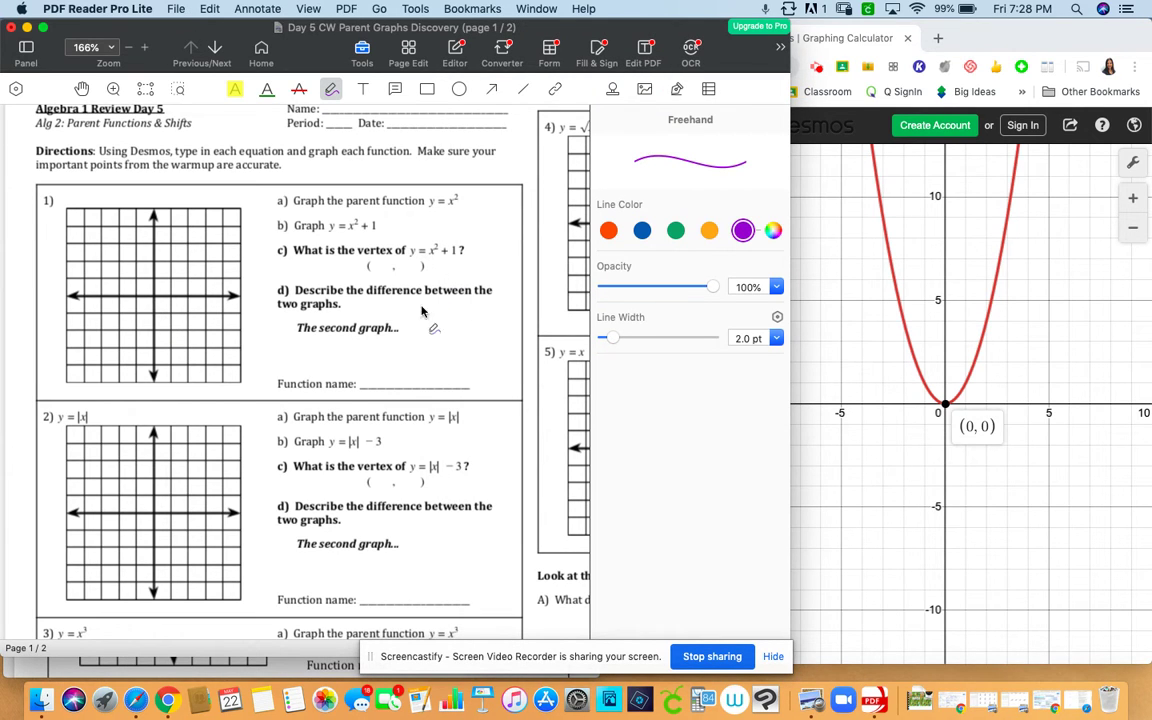
left_click(153, 296)
left_click(169, 278)
left_click(186, 224)
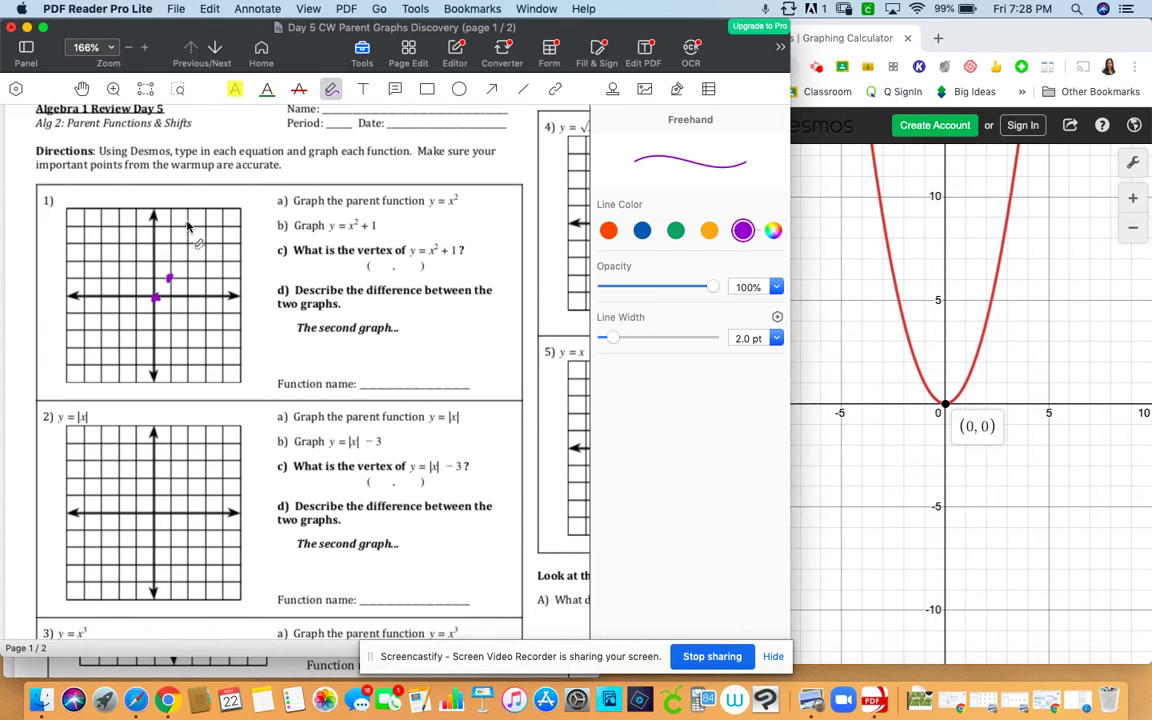
left_click(136, 275)
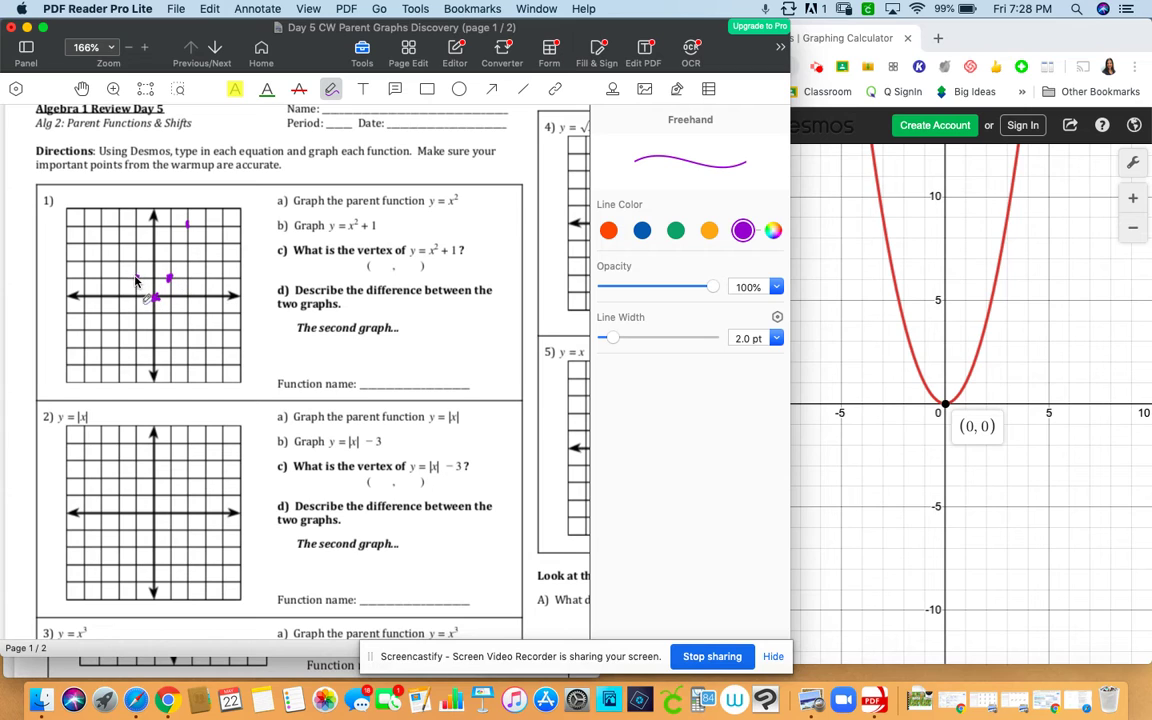
left_click(119, 226)
mouse_move(111, 195)
left_mouse_down()
mouse_move(153, 293)
mouse_move(196, 186)
left_mouse_up()
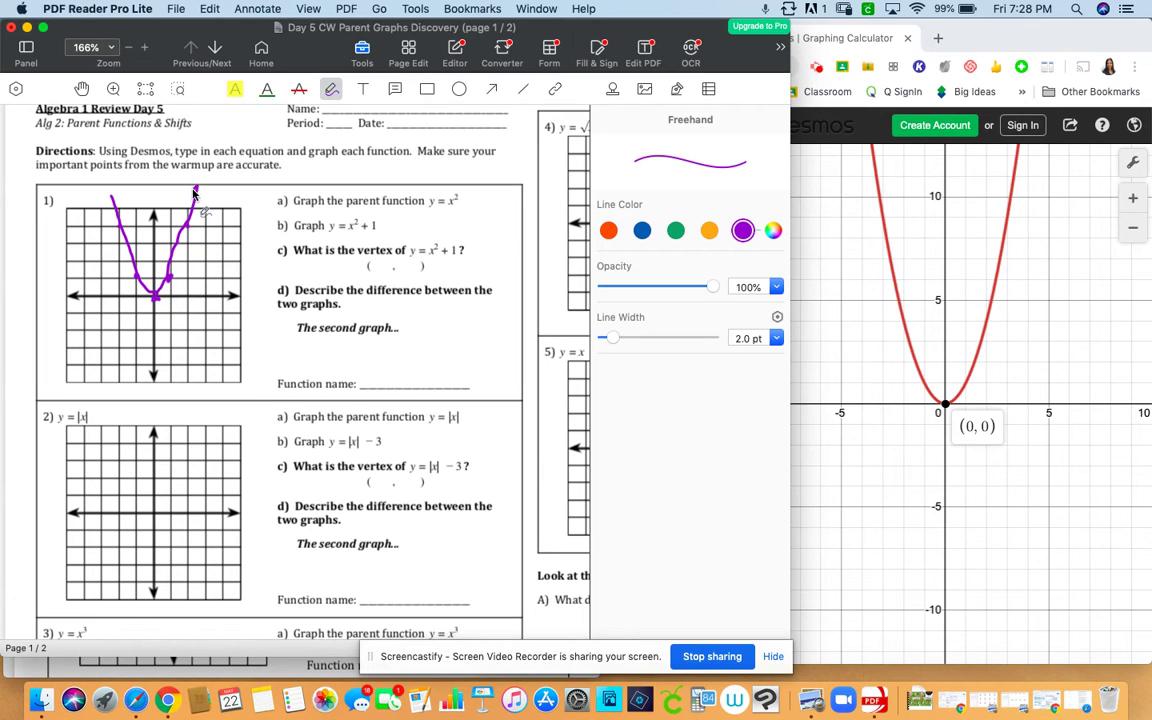
mouse_move(117, 202)
left_mouse_down()
mouse_move(110, 196)
mouse_move(124, 197)
left_mouse_up()
Underline y = x² in item 1a in purple and x² + 1 in item 1b in blue.
left_click_drag(428, 203, 470, 199)
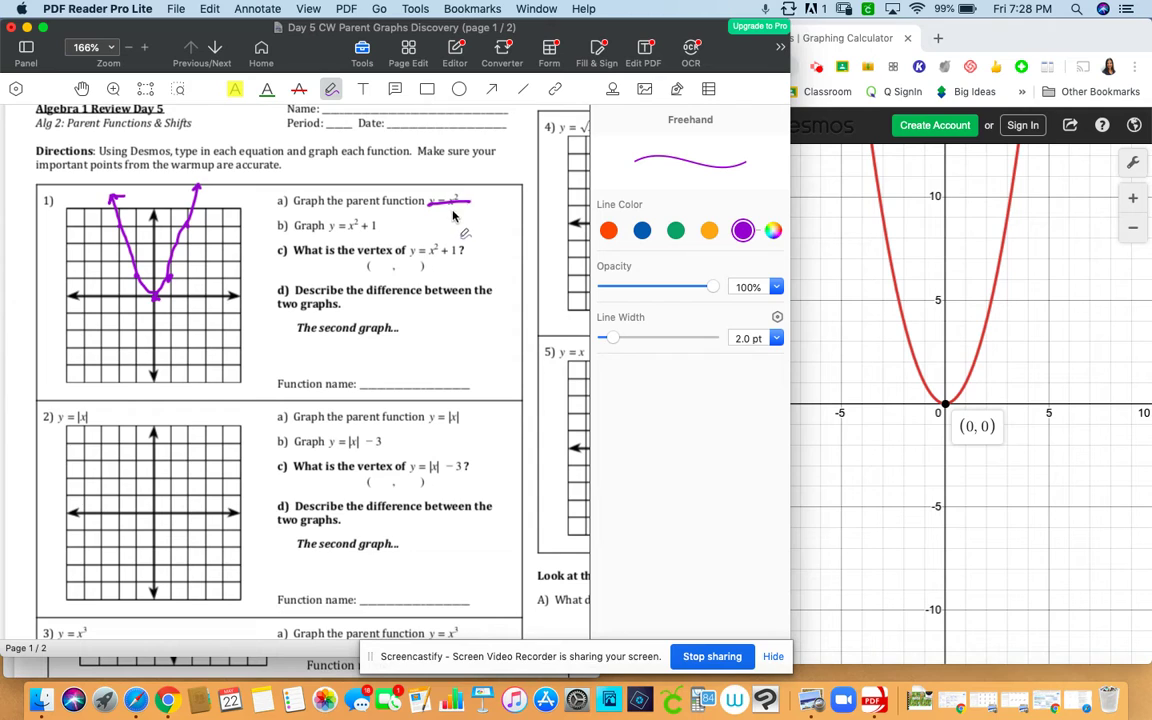
key("super+z")
left_click_drag(428, 209, 466, 207)
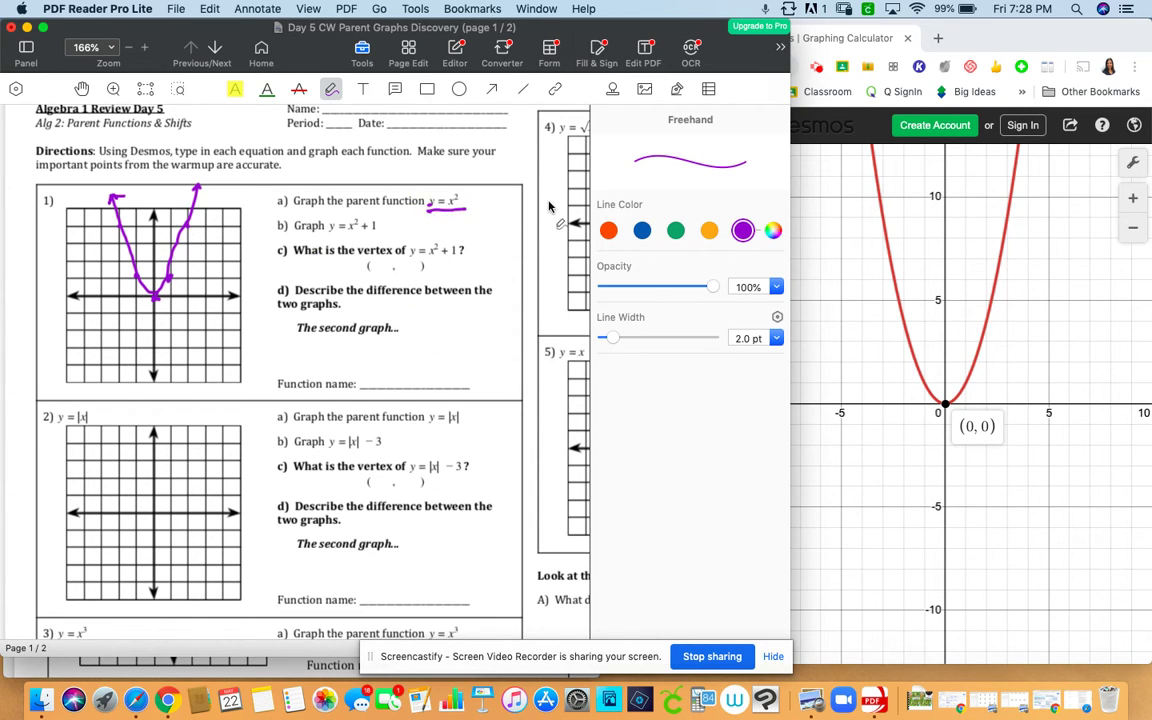
left_click(641, 231)
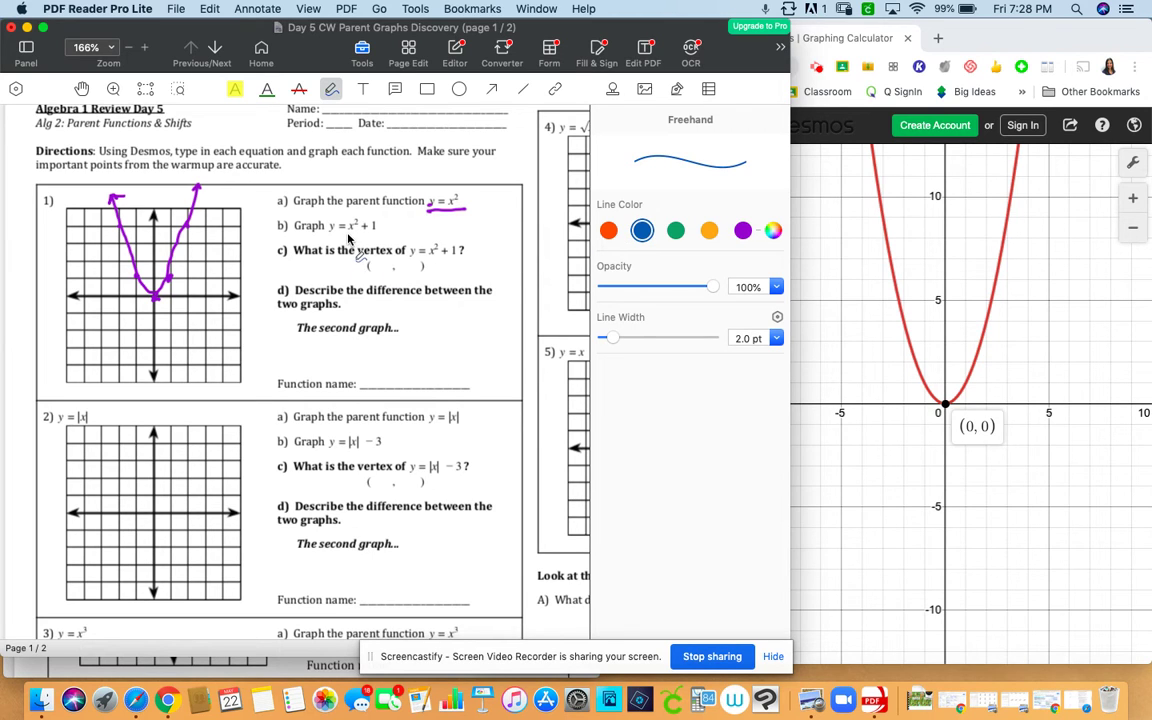
left_click_drag(347, 229, 380, 231)
left_click(1001, 47)
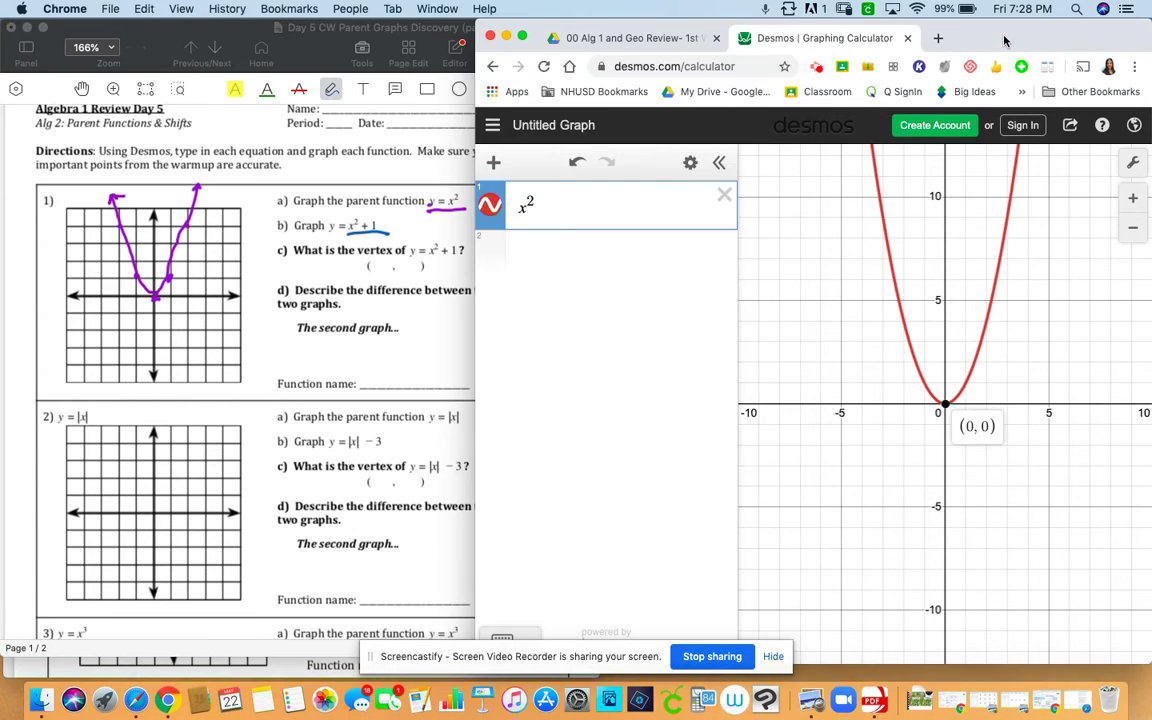
Add x² + 1 as a second Desmos expression, a parabola with vertex (0, 1).
left_click(592, 256)
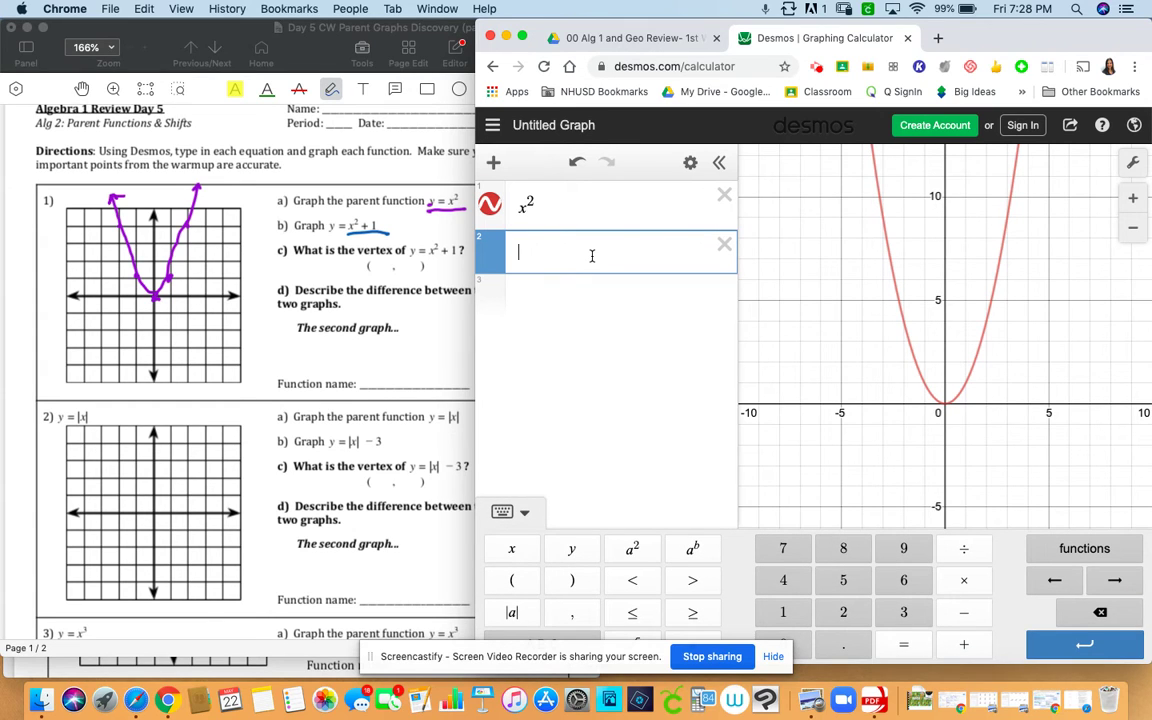
type("x")
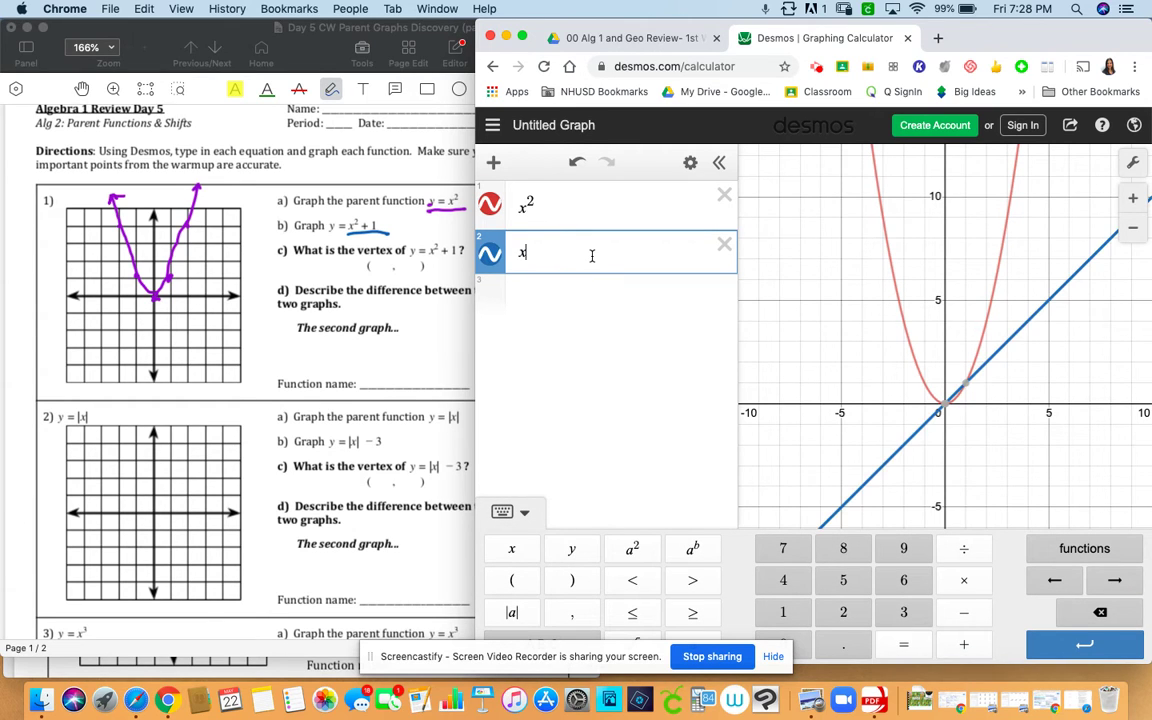
left_click(634, 549)
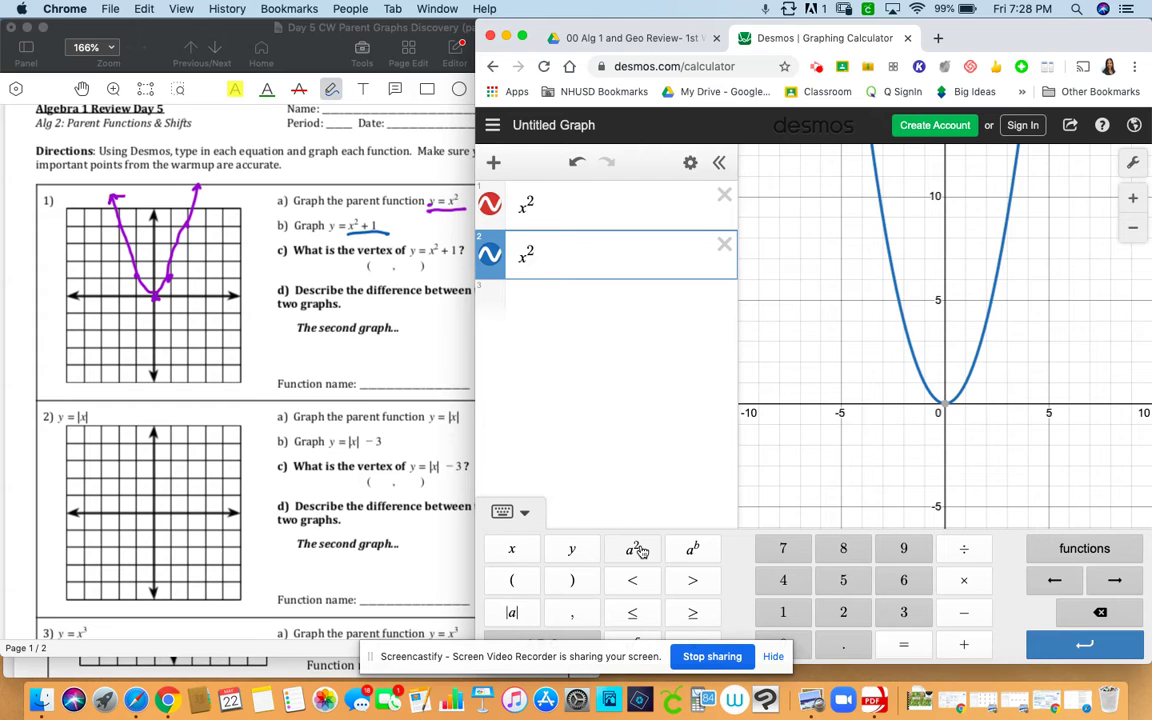
type("+ 1")
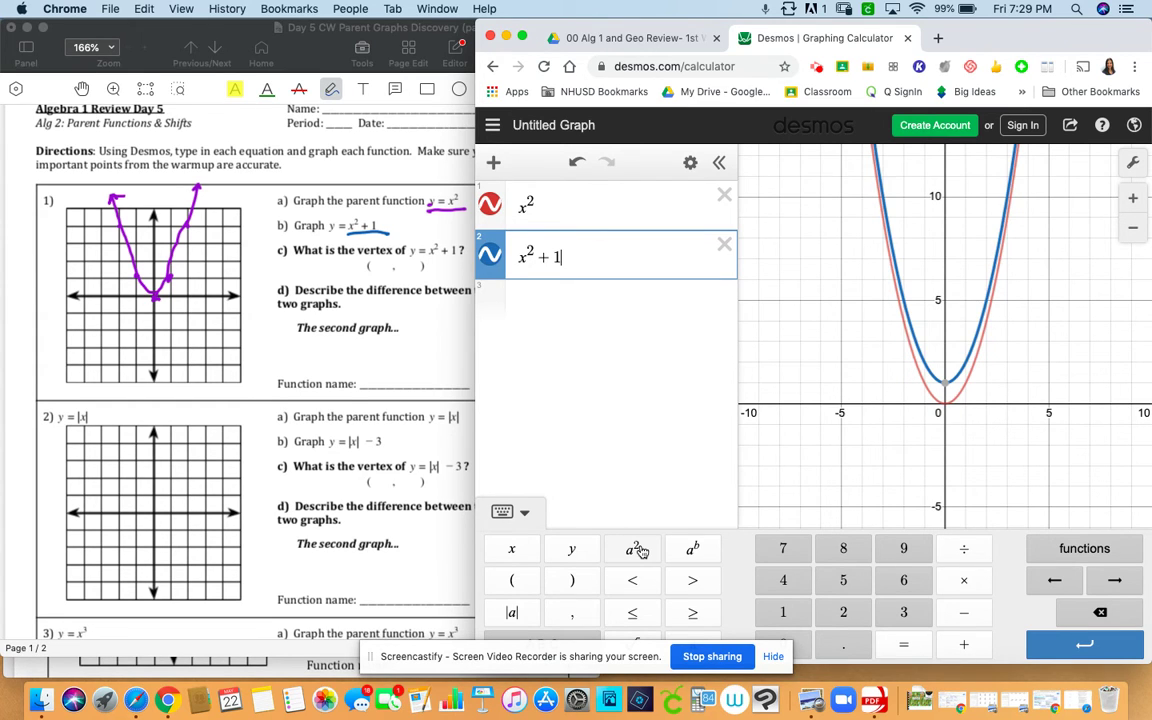
mouse_move(943, 387)
Handwrite the vertex (0, 1) for item 1c and check it against Desmos's blue parabola.
left_click(375, 268)
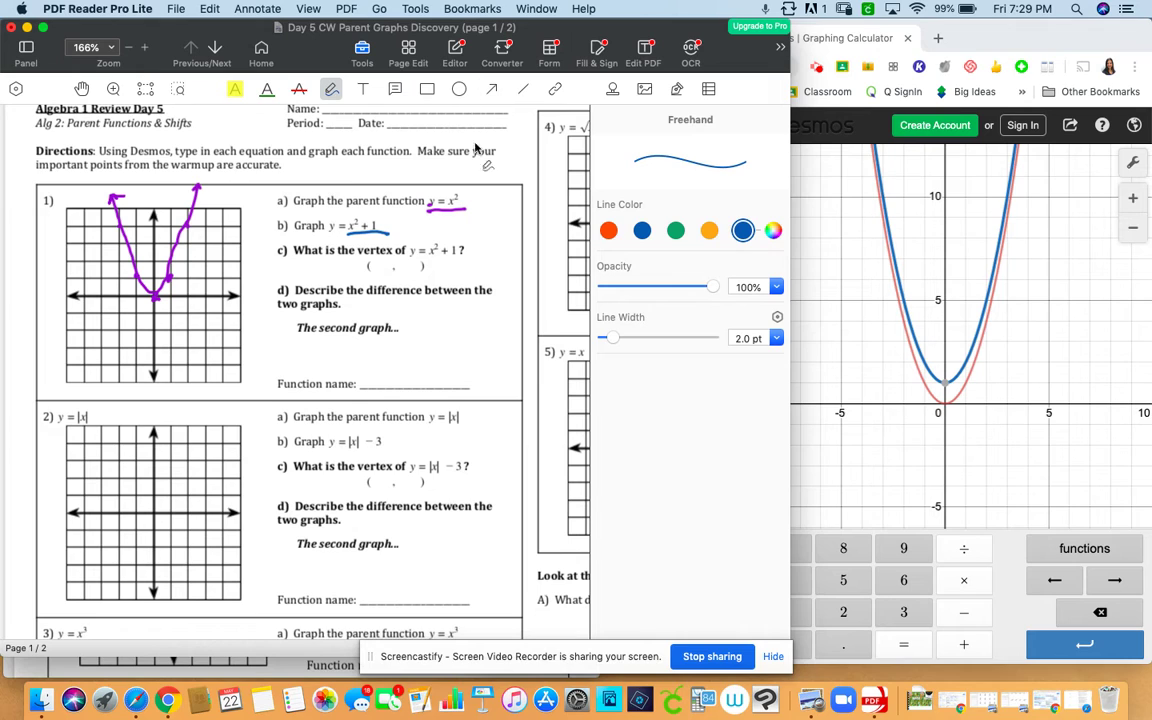
mouse_move(386, 259)
left_mouse_down()
mouse_move(377, 266)
mouse_move(385, 256)
mouse_move(409, 274)
left_mouse_up()
left_click(945, 385)
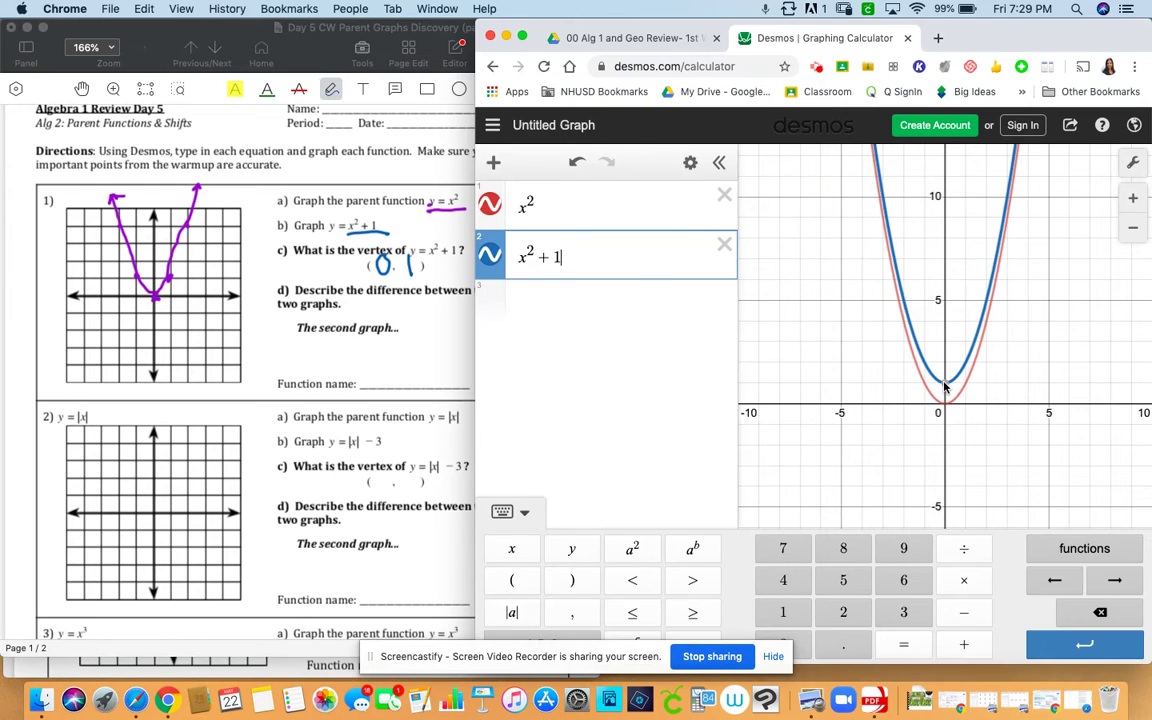
left_click(947, 382)
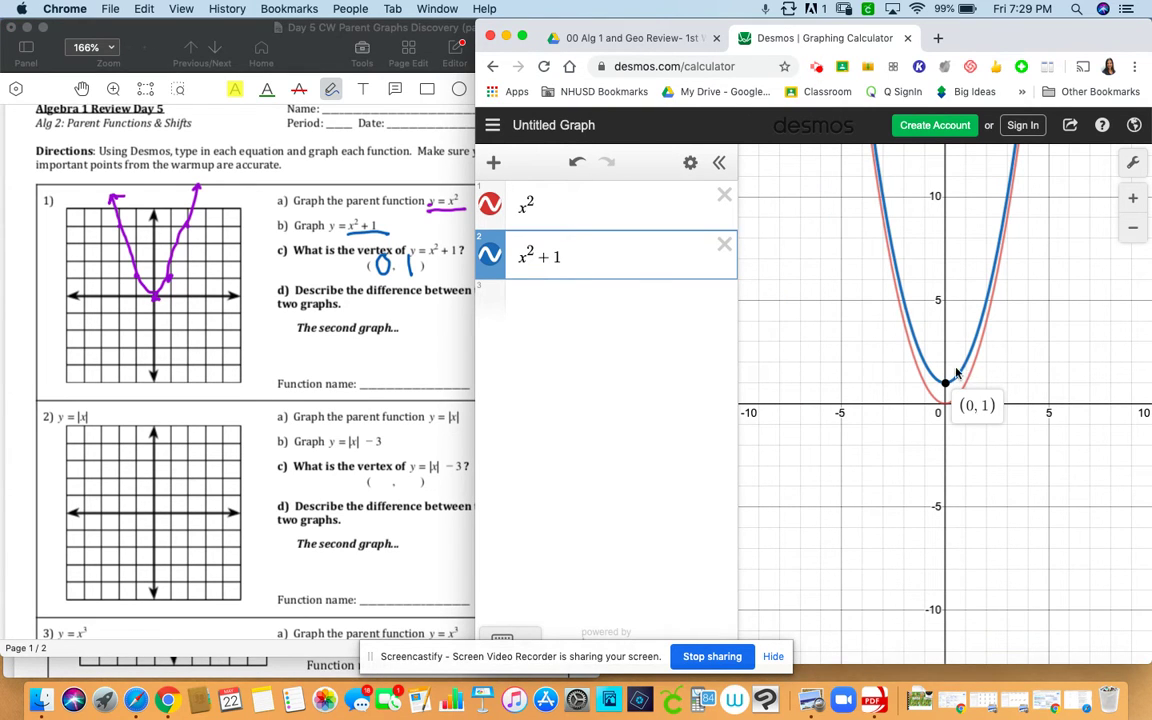
left_click(946, 384)
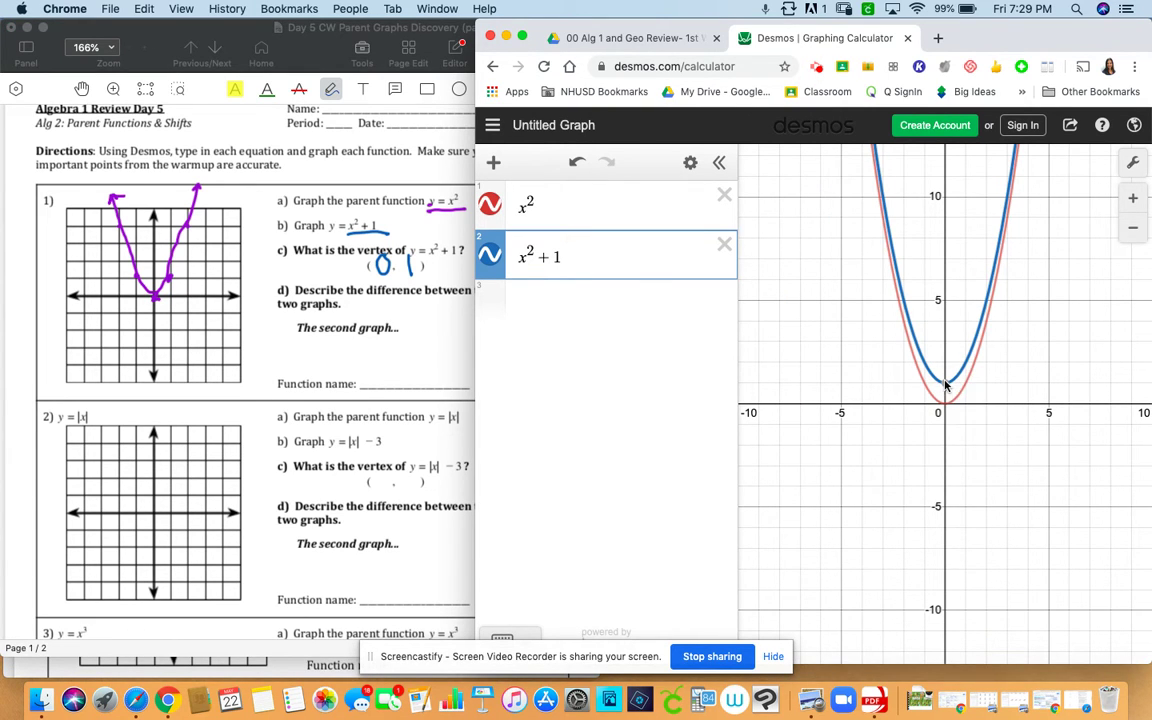
mouse_move(967, 368)
Plot points and sketch the blue y = x² + 1 parabola on problem 1's grid.
left_click(154, 297)
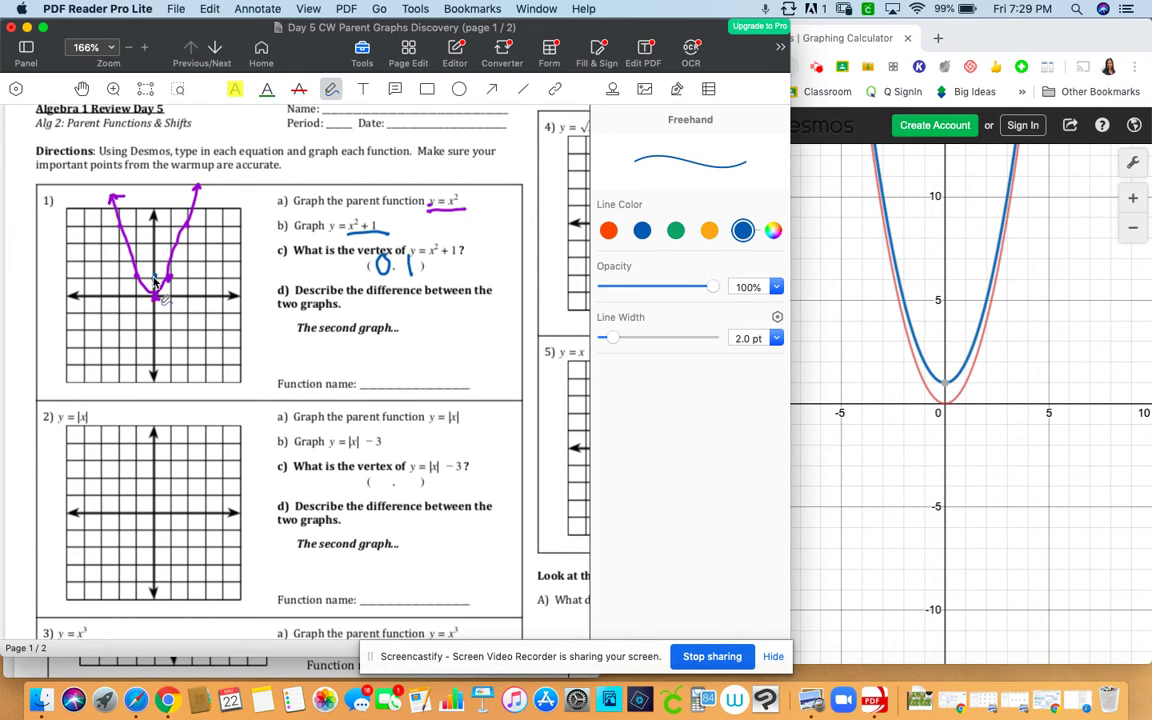
left_click_drag(155, 278, 168, 258)
left_click_drag(183, 213, 187, 208)
left_click_drag(142, 262, 141, 256)
left_click_drag(125, 213, 122, 205)
mouse_move(186, 188)
left_mouse_down()
mouse_move(175, 258)
mouse_move(158, 270)
mouse_move(116, 194)
mouse_move(190, 180)
mouse_move(197, 190)
left_mouse_up()
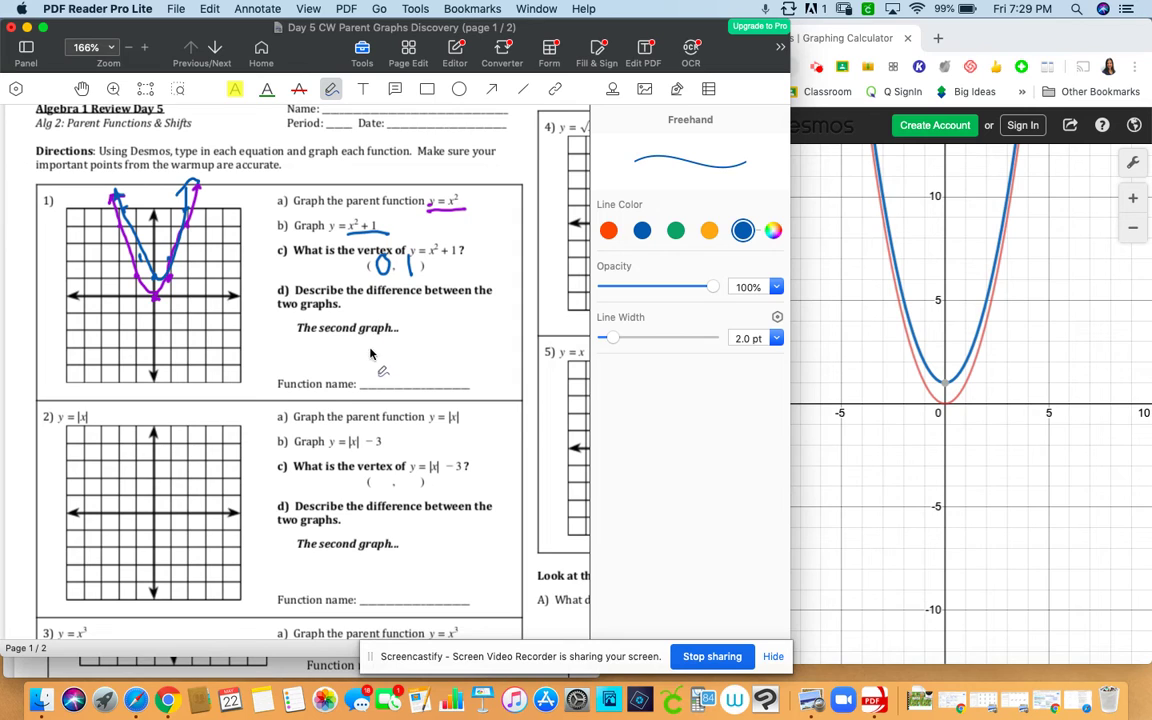
Handwrite MOVES UP 1 UNIT in blue under item 1d's "The second graph".
mouse_move(324, 348)
left_mouse_down()
mouse_move(328, 336)
mouse_move(405, 348)
mouse_move(442, 338)
mouse_move(477, 348)
mouse_move(471, 362)
left_mouse_up()
left_click_drag(477, 360, 479, 370)
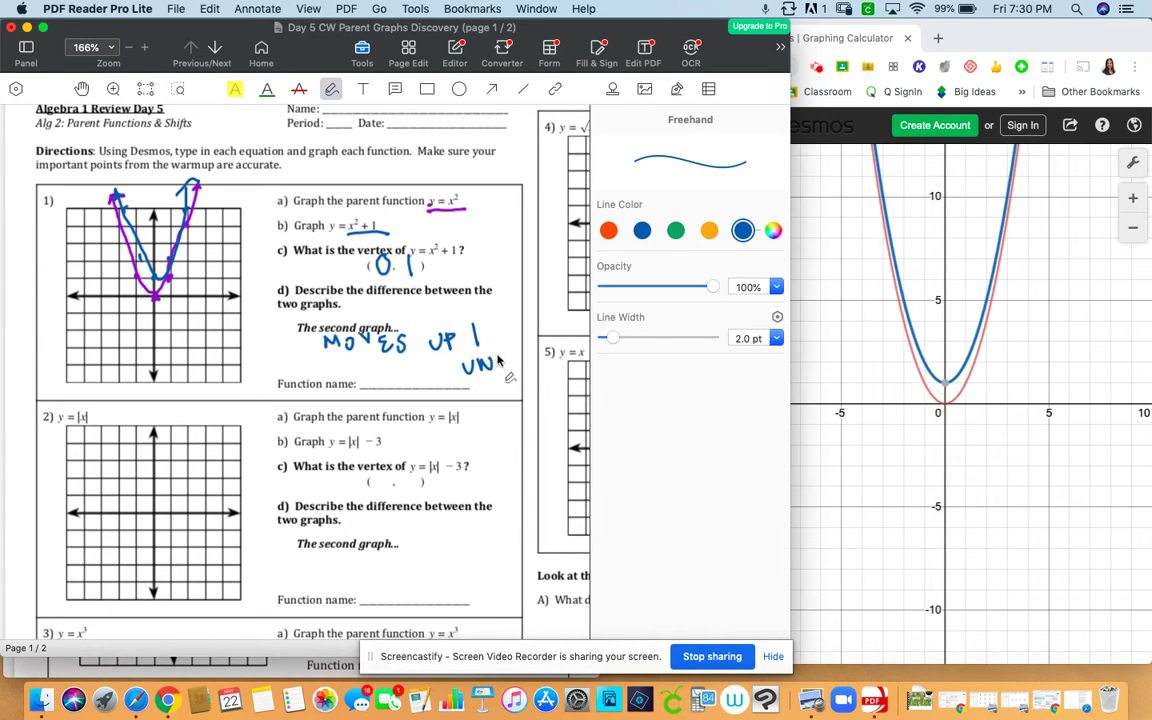
mouse_move(501, 351)
left_mouse_down()
mouse_move(501, 370)
mouse_move(518, 349)
left_mouse_up()
left_click_drag(511, 351, 511, 371)
Scroll the worksheet back up to bring problem 1's Function name line into view.
scroll(494, 416, "down", 3)
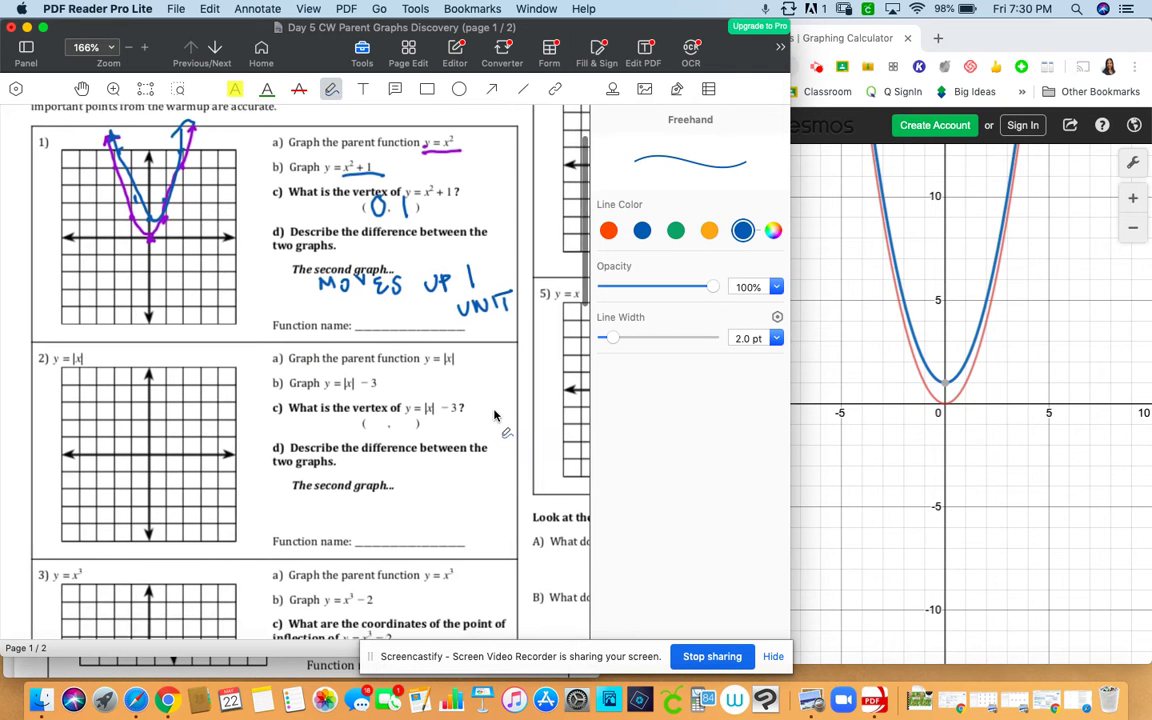
scroll(494, 416, "down", 5)
scroll(494, 416, "right", 10)
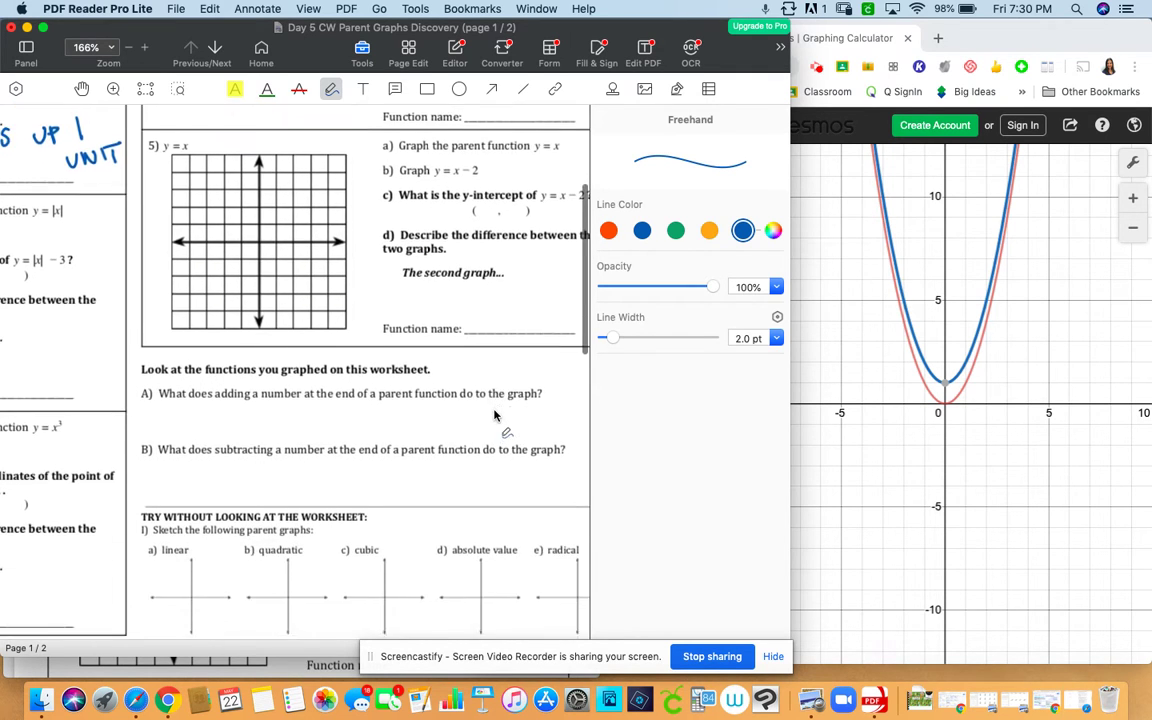
scroll(494, 416, "down", 3)
scroll(494, 416, "right", 2)
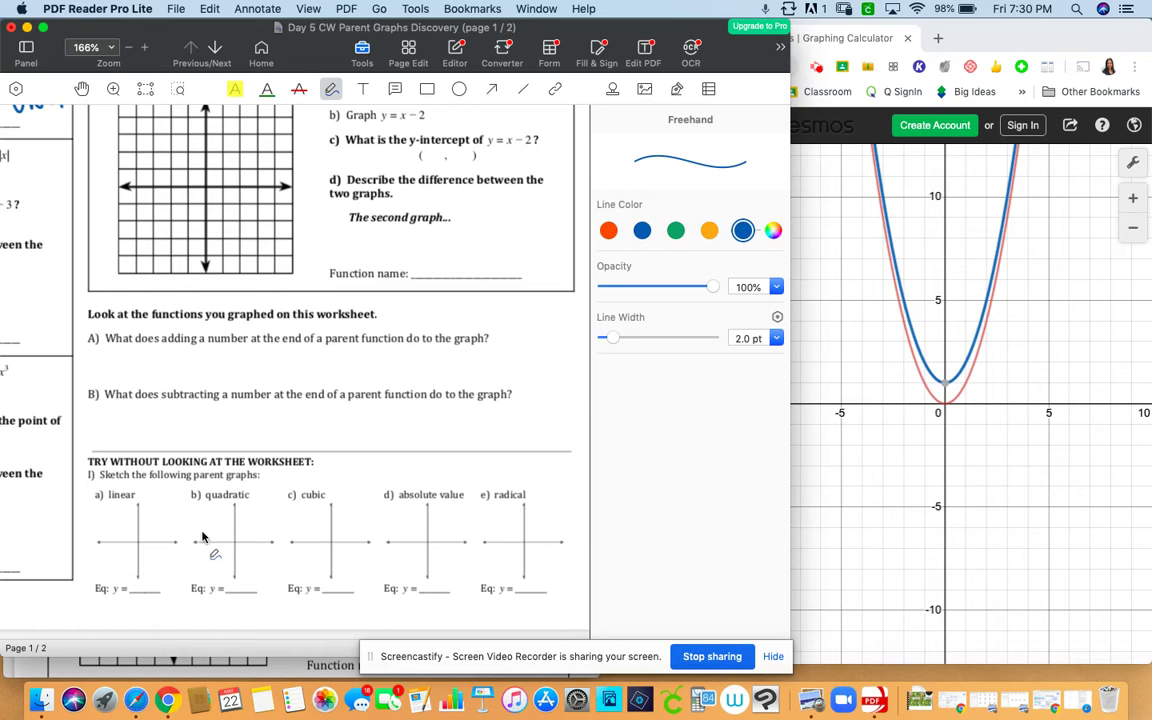
scroll(203, 540, "left", 3)
scroll(203, 540, "left", 5)
scroll(203, 540, "up", 4)
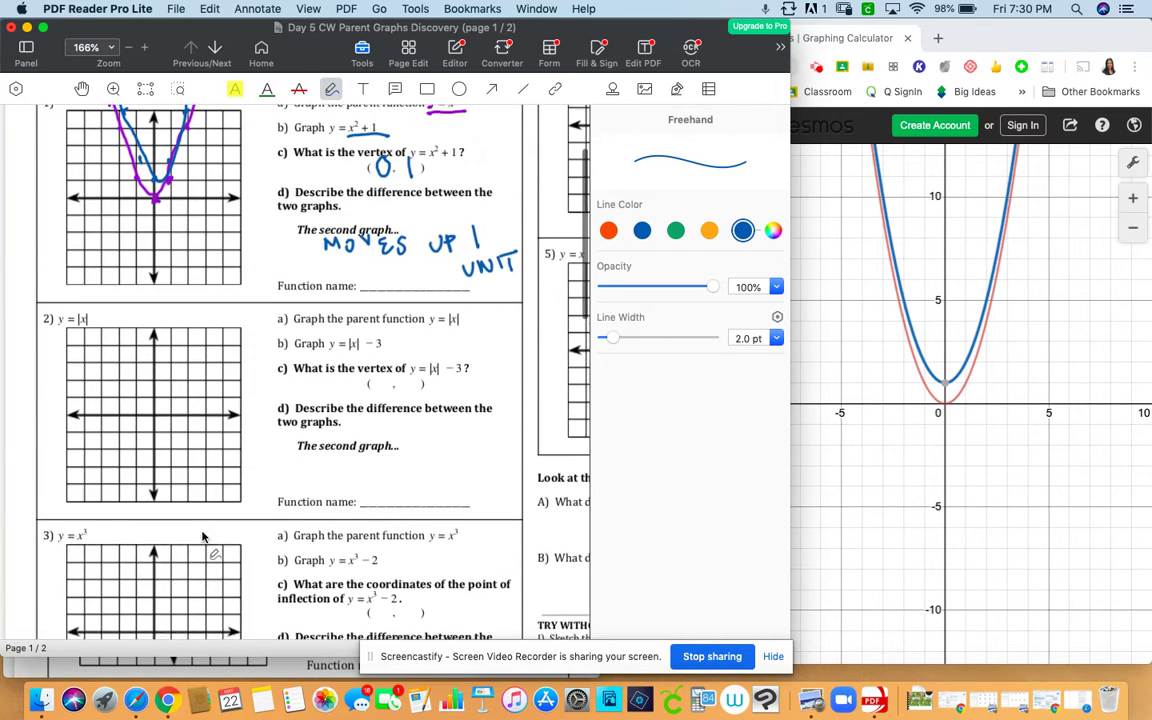
scroll(203, 538, "up", 2)
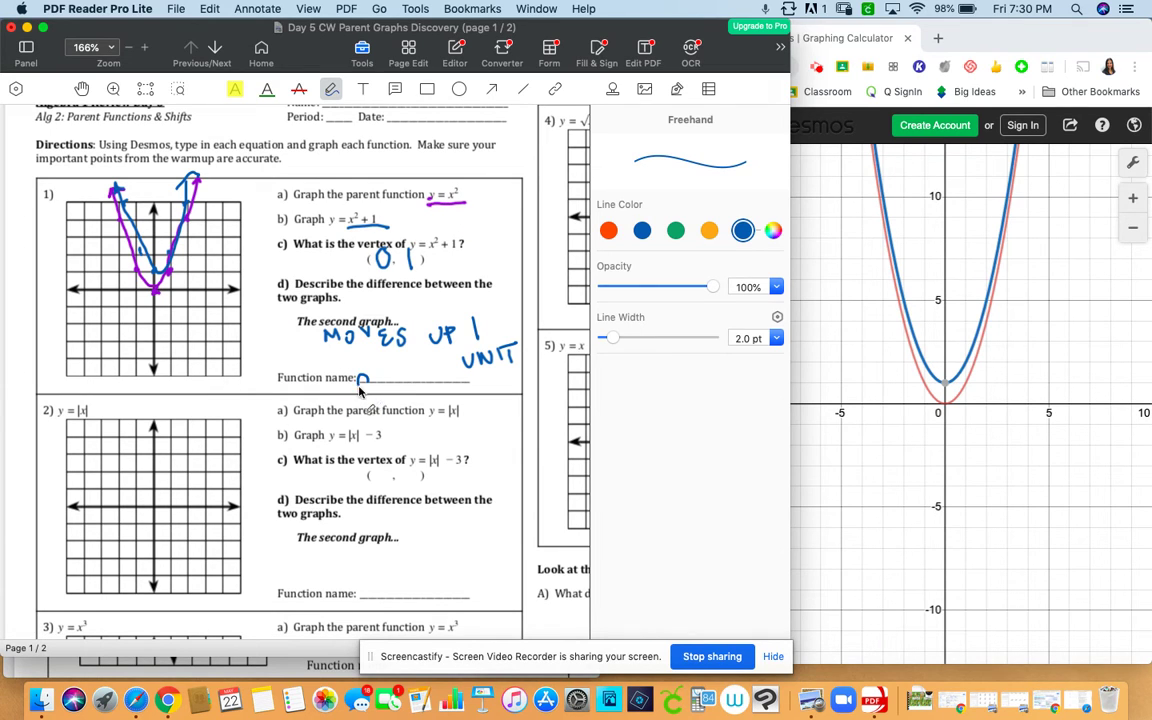
Handwrite QUADRATIC on problem 1's Function name line and CUBIC on problem 3's.
mouse_move(366, 376)
left_mouse_down()
mouse_move(370, 386)
mouse_move(370, 368)
mouse_move(430, 385)
mouse_move(415, 375)
mouse_move(436, 372)
mouse_move(500, 390)
left_mouse_up()
scroll(249, 478, "down", 3)
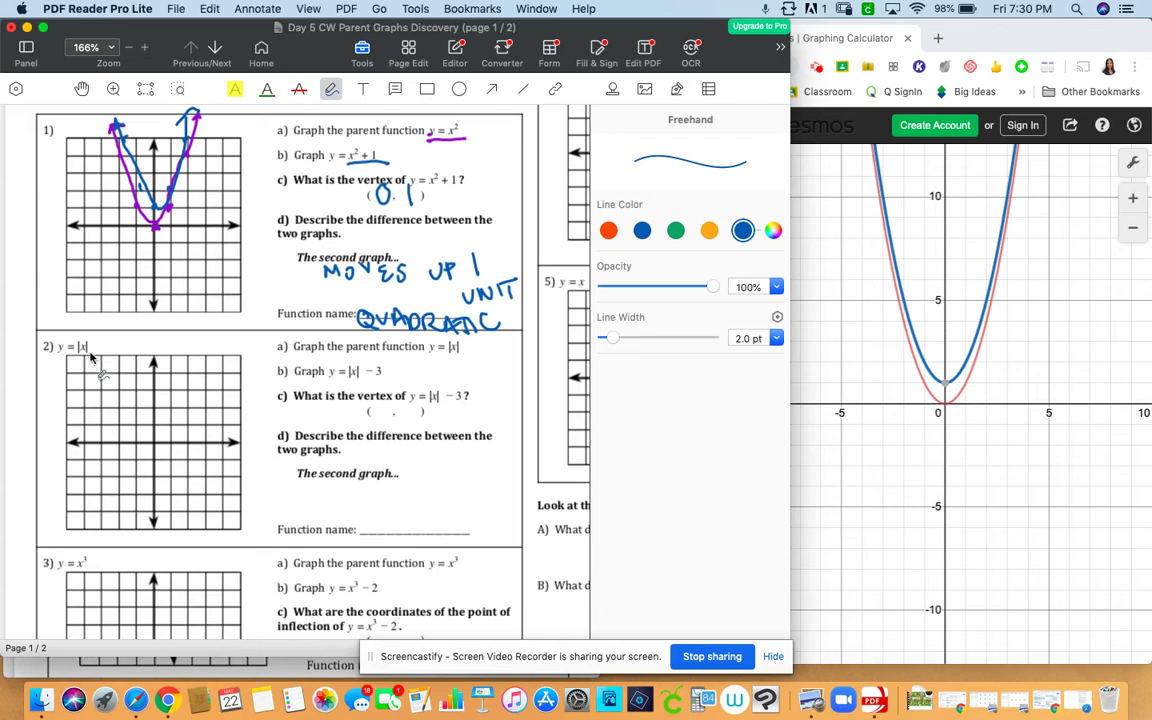
scroll(90, 352, "down", 6)
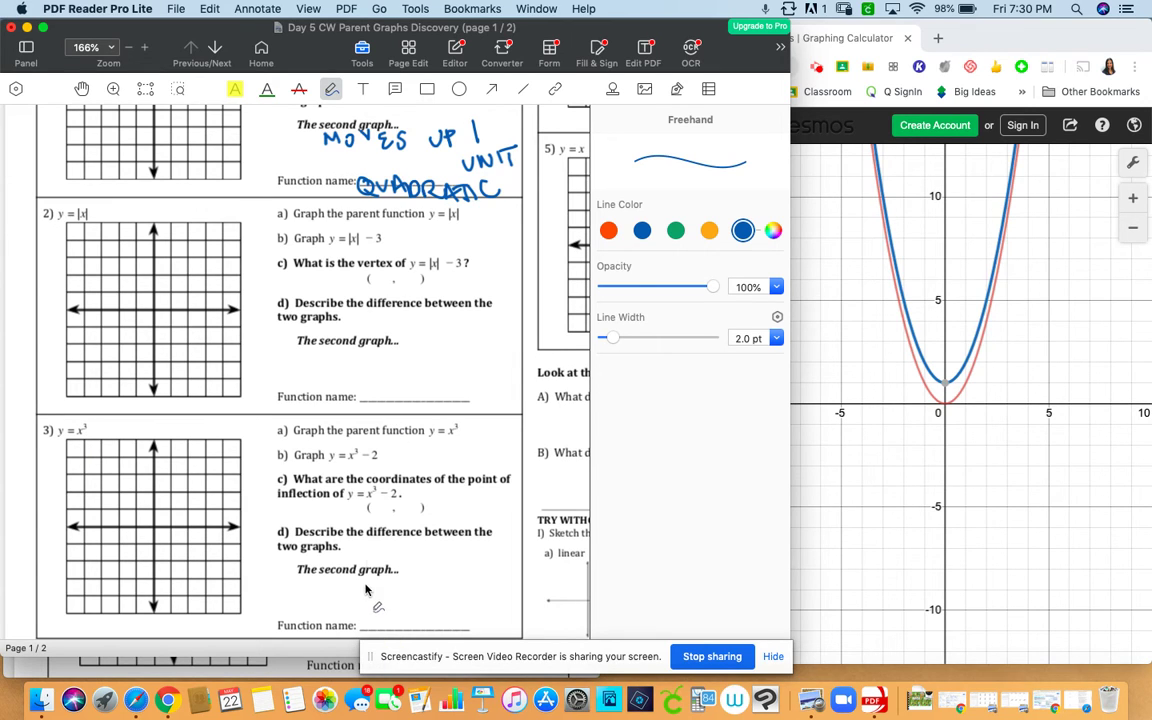
left_click_drag(378, 612, 372, 631)
mouse_move(380, 617)
left_mouse_down()
mouse_move(387, 627)
mouse_move(395, 606)
mouse_move(401, 630)
mouse_move(416, 630)
left_mouse_up()
left_click_drag(440, 608, 438, 628)
scroll(413, 556, "right", 5)
scroll(413, 556, "down", 2)
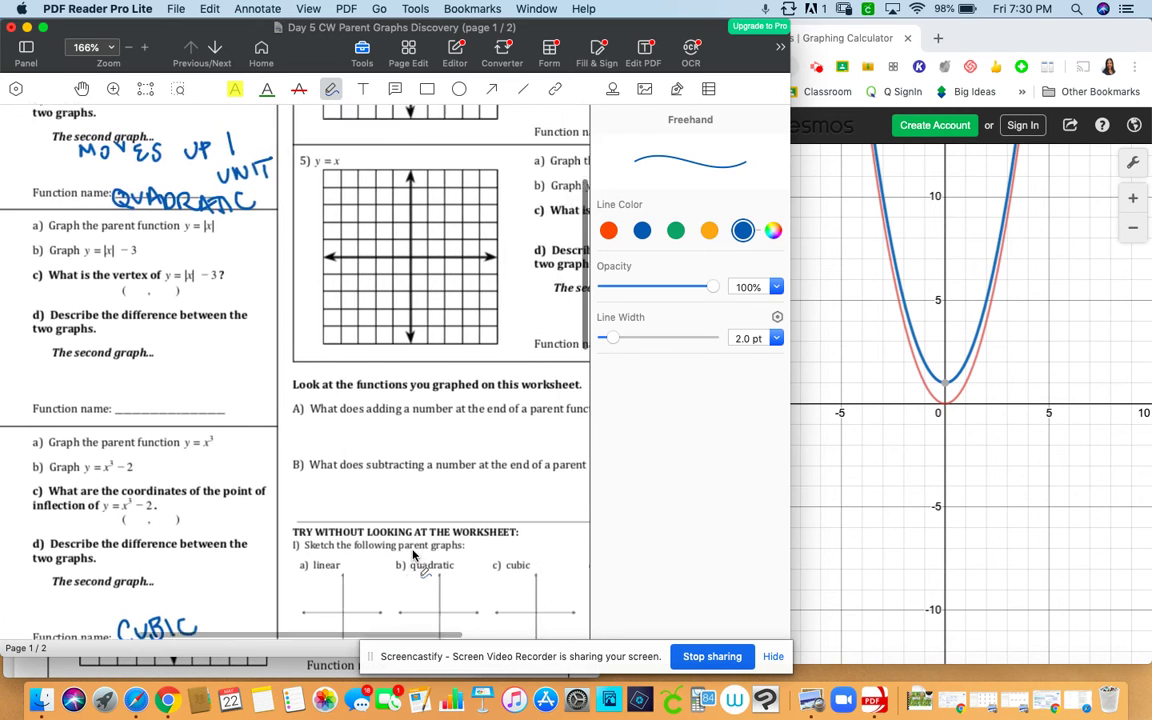
scroll(413, 556, "up", 3)
scroll(413, 556, "right", 2)
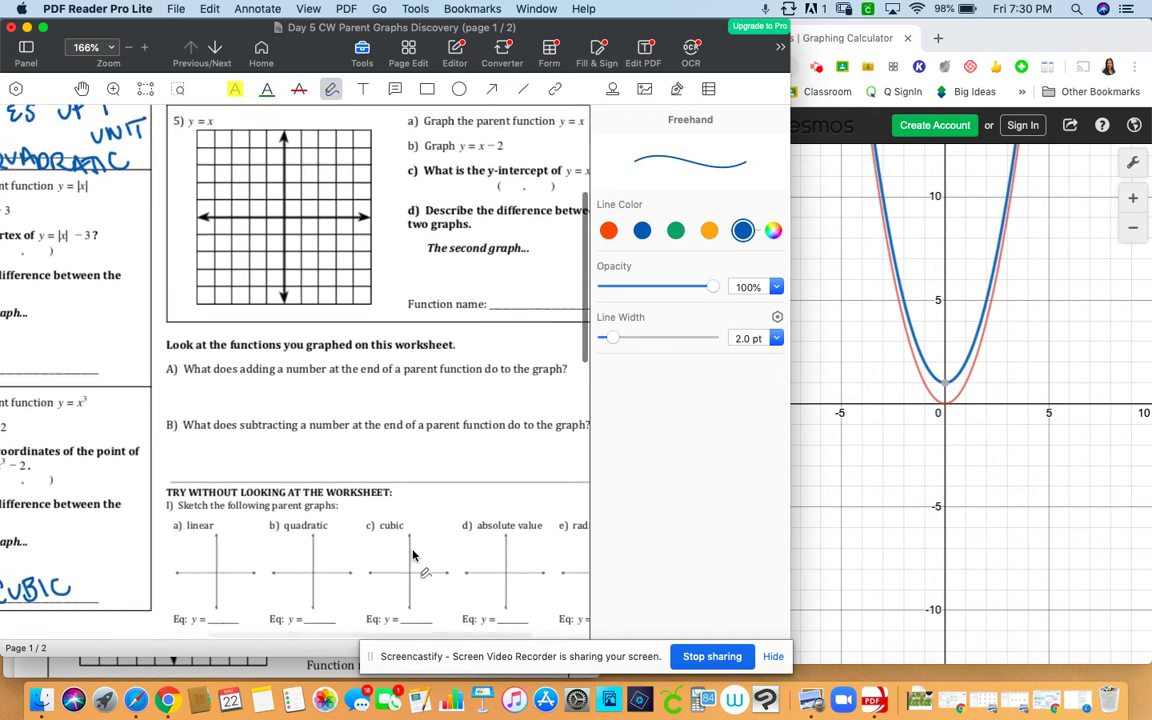
scroll(413, 556, "up", 5)
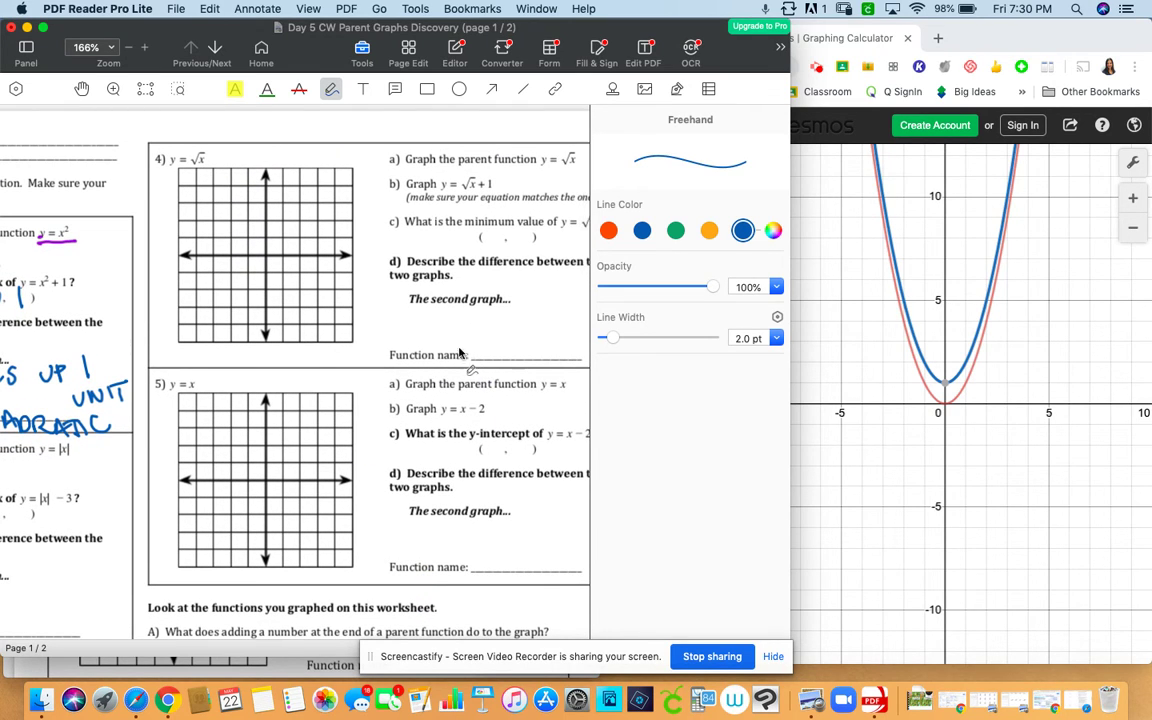
Handwrite 'radical' for problem 4 and 'linear' for problem 5, then scroll to review.
mouse_move(479, 352)
left_mouse_down()
mouse_move(514, 357)
mouse_move(505, 369)
mouse_move(530, 364)
mouse_move(528, 375)
mouse_move(578, 354)
left_mouse_up()
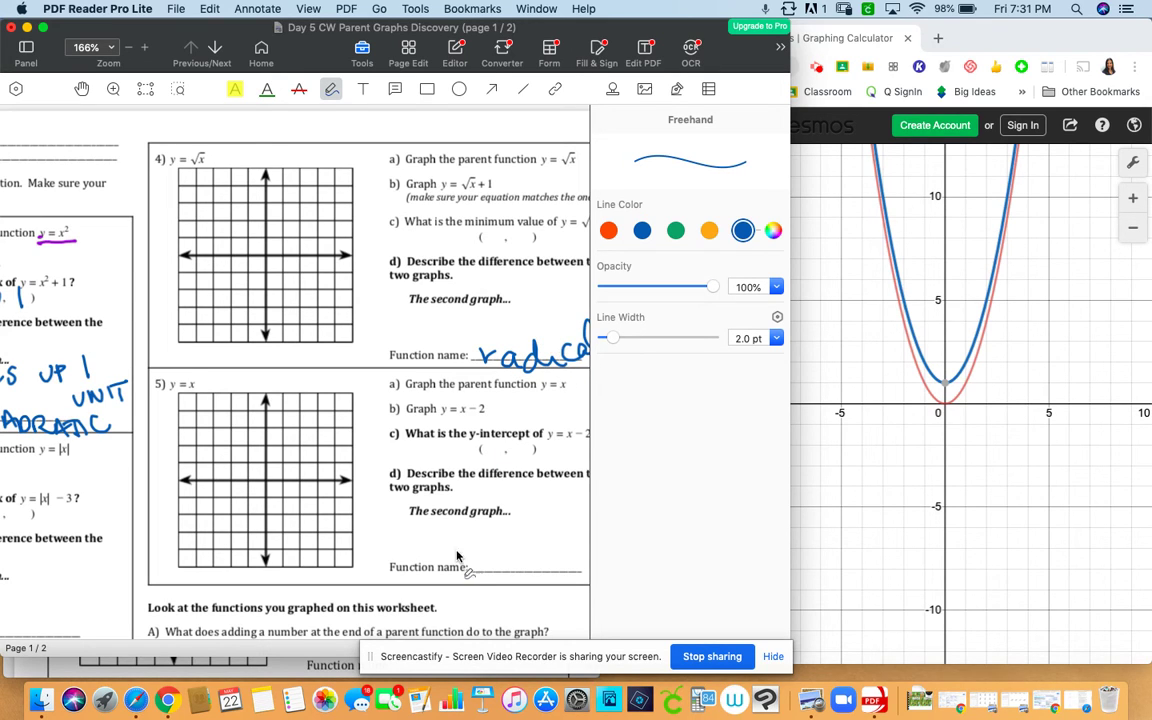
mouse_move(477, 540)
left_mouse_down()
mouse_move(492, 562)
mouse_move(570, 545)
left_mouse_up()
scroll(507, 463, "left", 3)
scroll(507, 463, "left", 10)
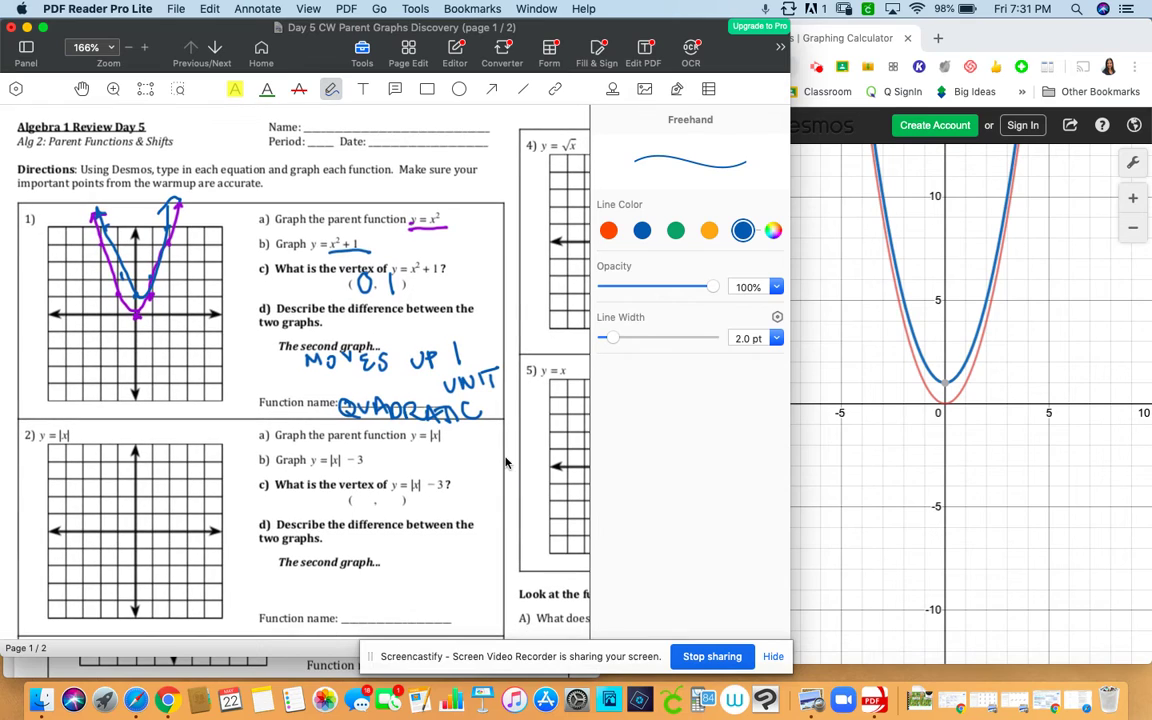
scroll(507, 463, "down", 5)
scroll(507, 463, "right", 4)
scroll(507, 463, "down", 4)
scroll(507, 463, "right", 10)
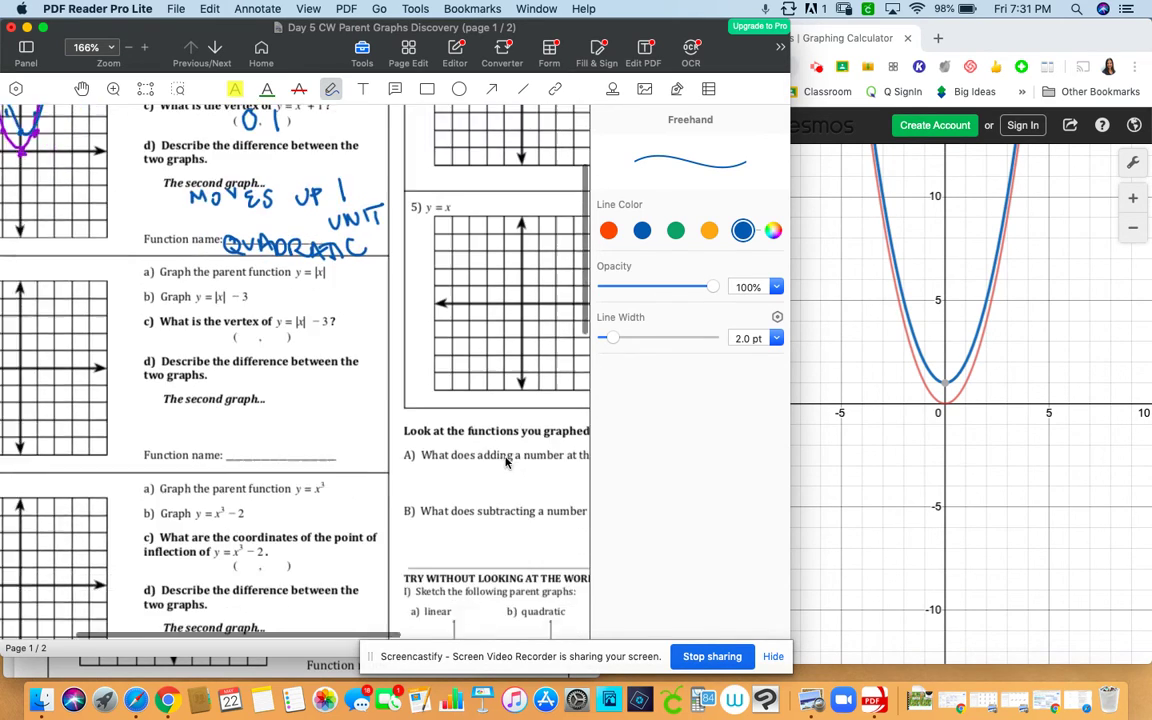
scroll(507, 463, "down", 1)
scroll(507, 463, "right", 2)
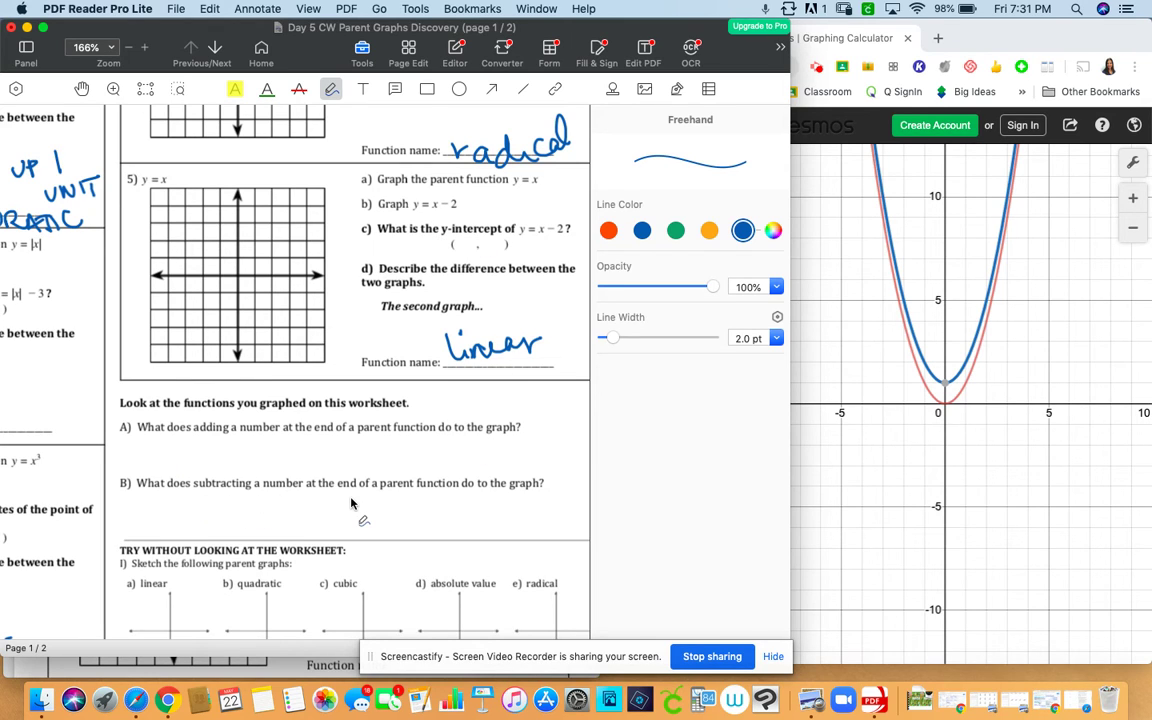
Delete the x² + 1 and x² expressions from Desmos.
left_click(838, 332)
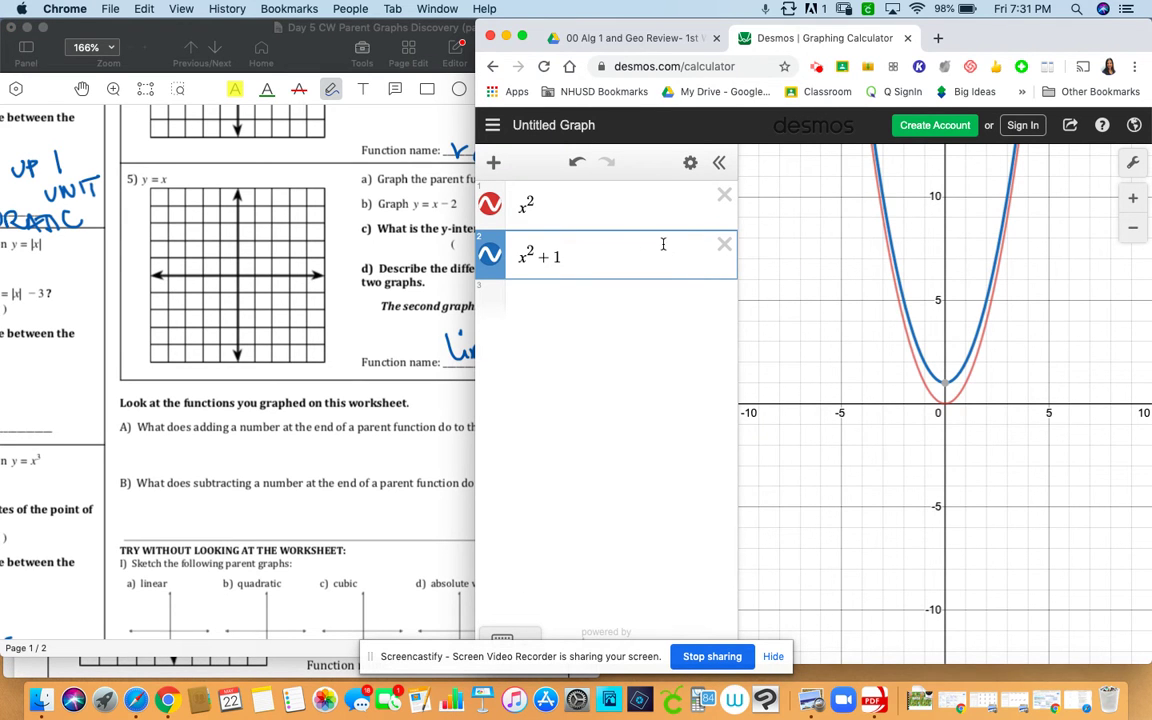
scroll(155, 353, "left", 5)
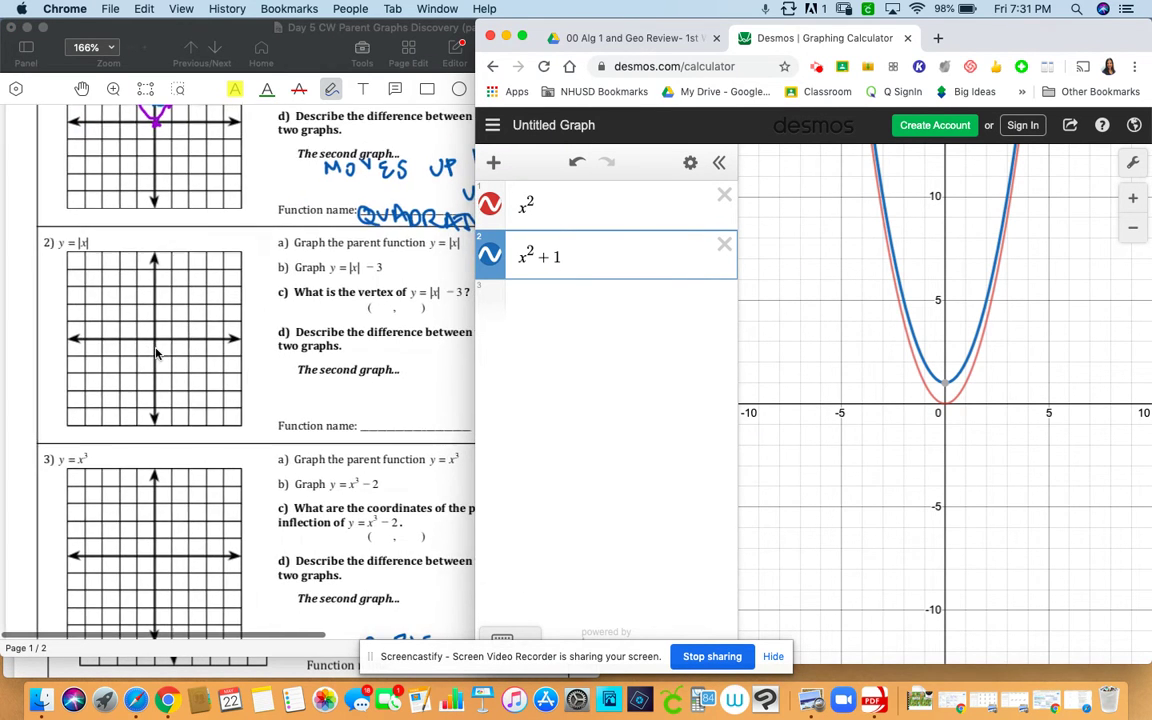
left_click(724, 248)
left_click(723, 195)
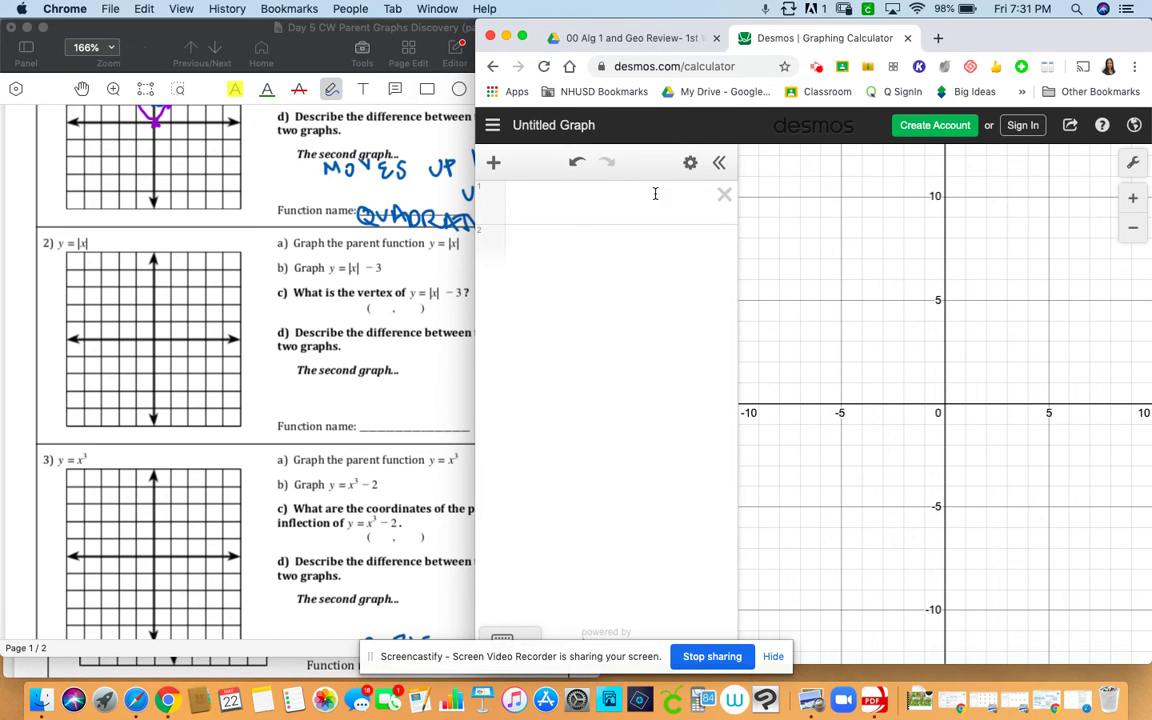
Enter |x| in the first expression line so its V-shaped graph appears.
left_click(602, 201)
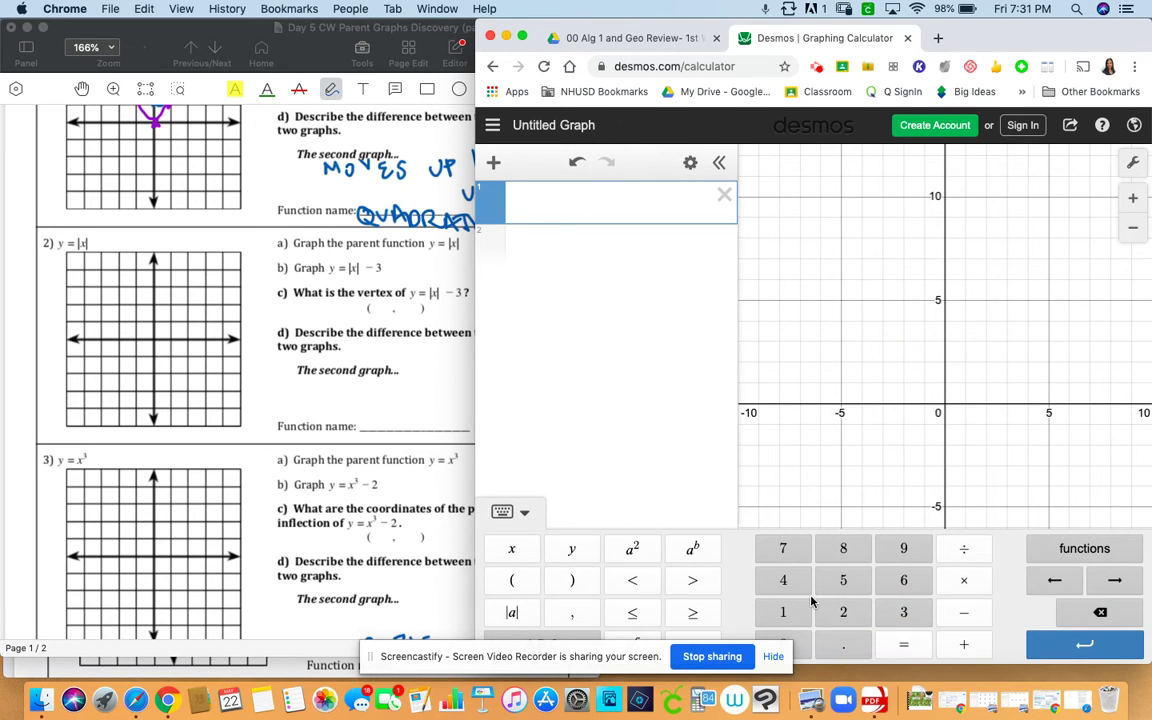
left_click(1087, 553)
left_click(1117, 304)
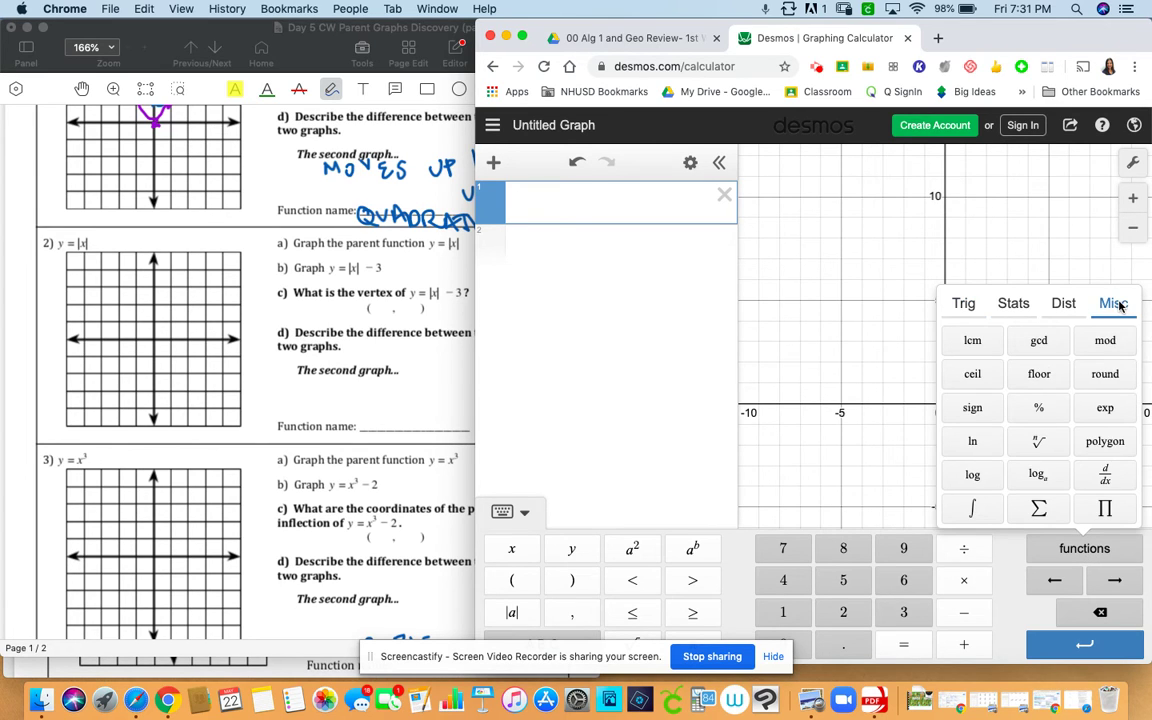
left_click(1062, 304)
left_click(1008, 303)
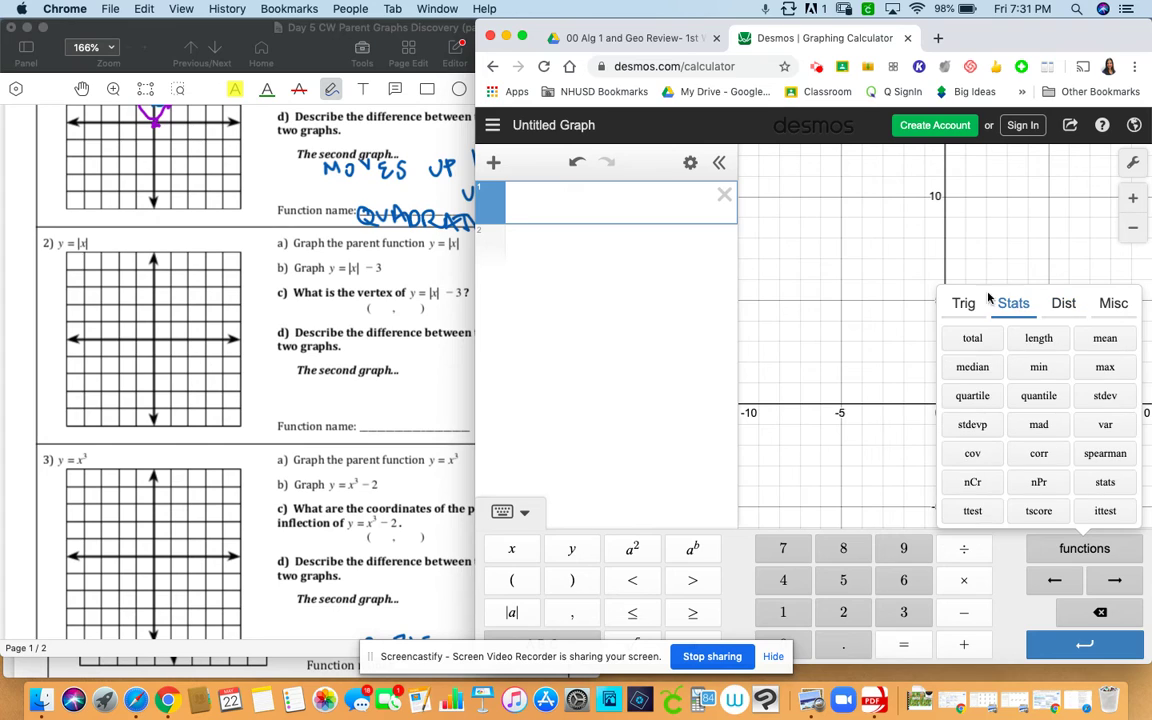
left_click(969, 305)
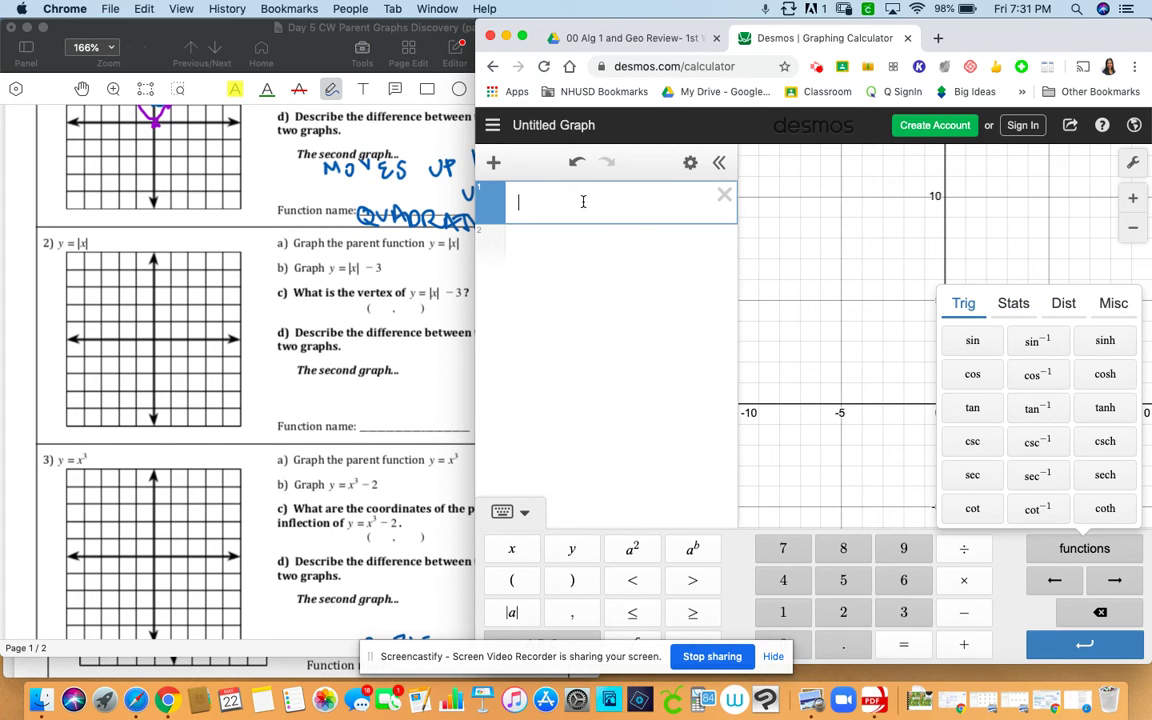
type("|")
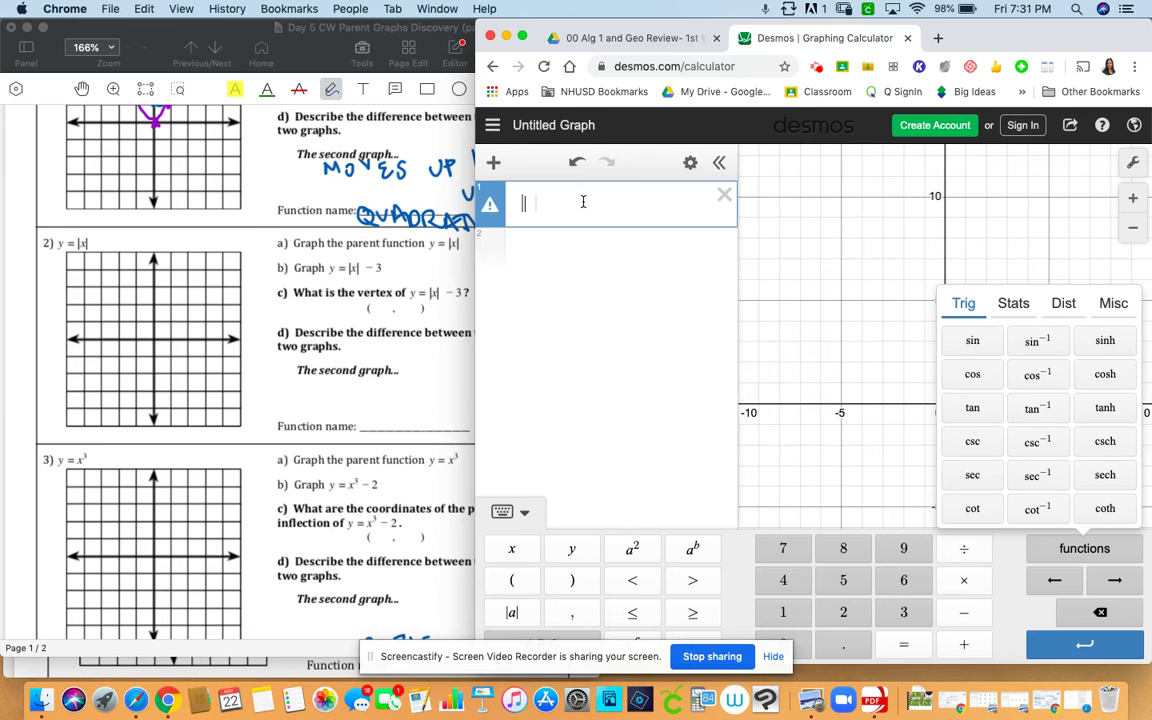
type("x")
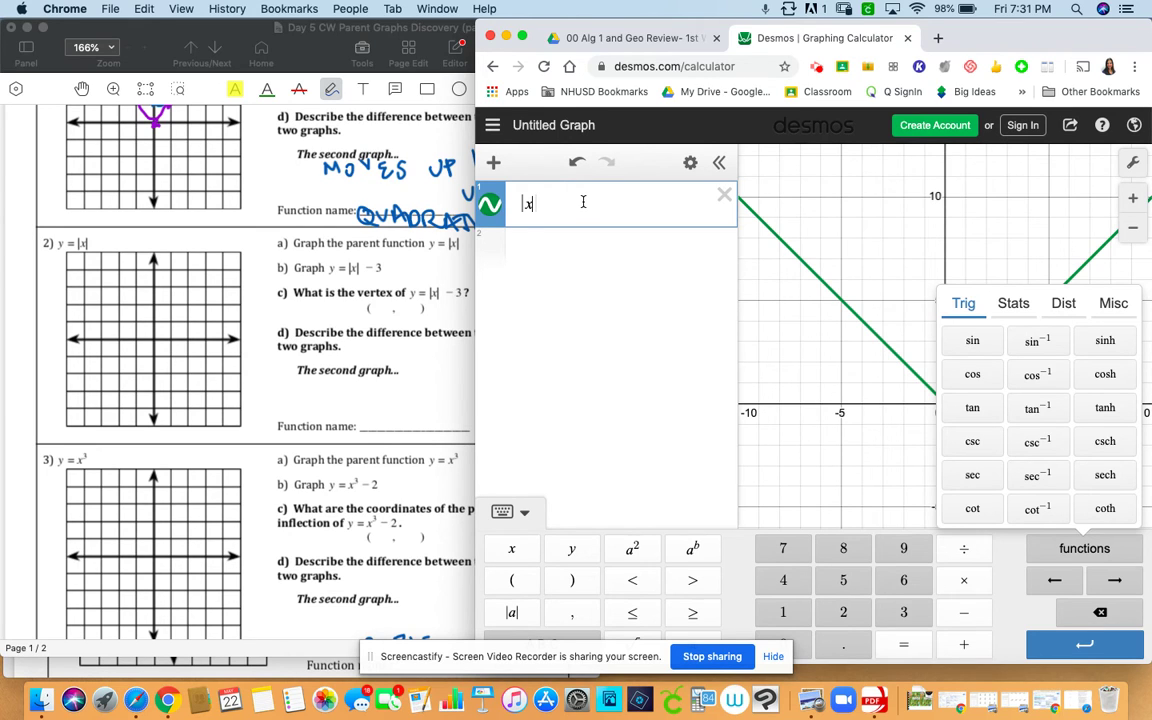
type("\\")
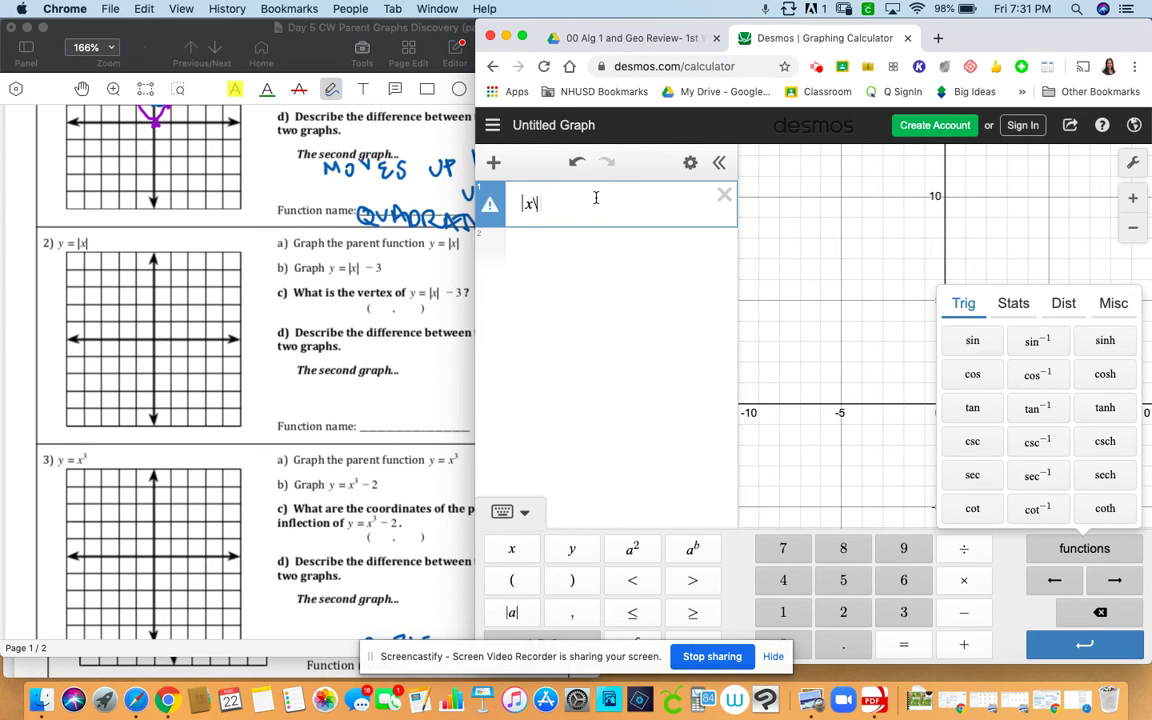
key("BackSpace")
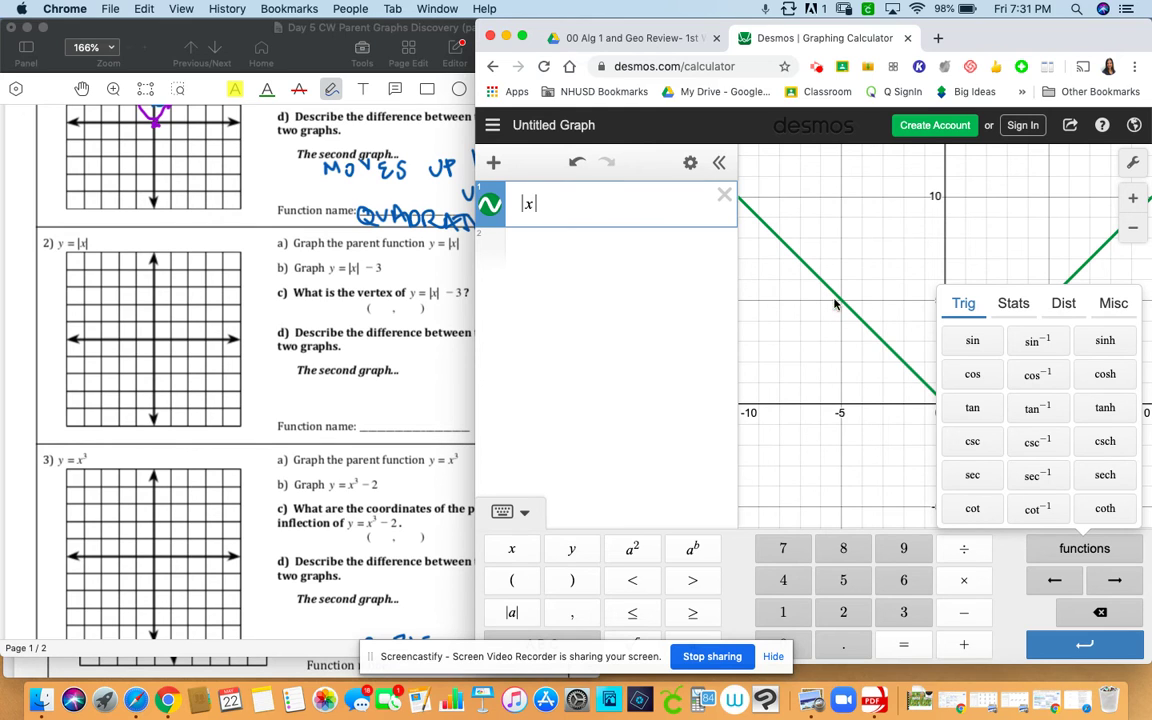
left_click(818, 327)
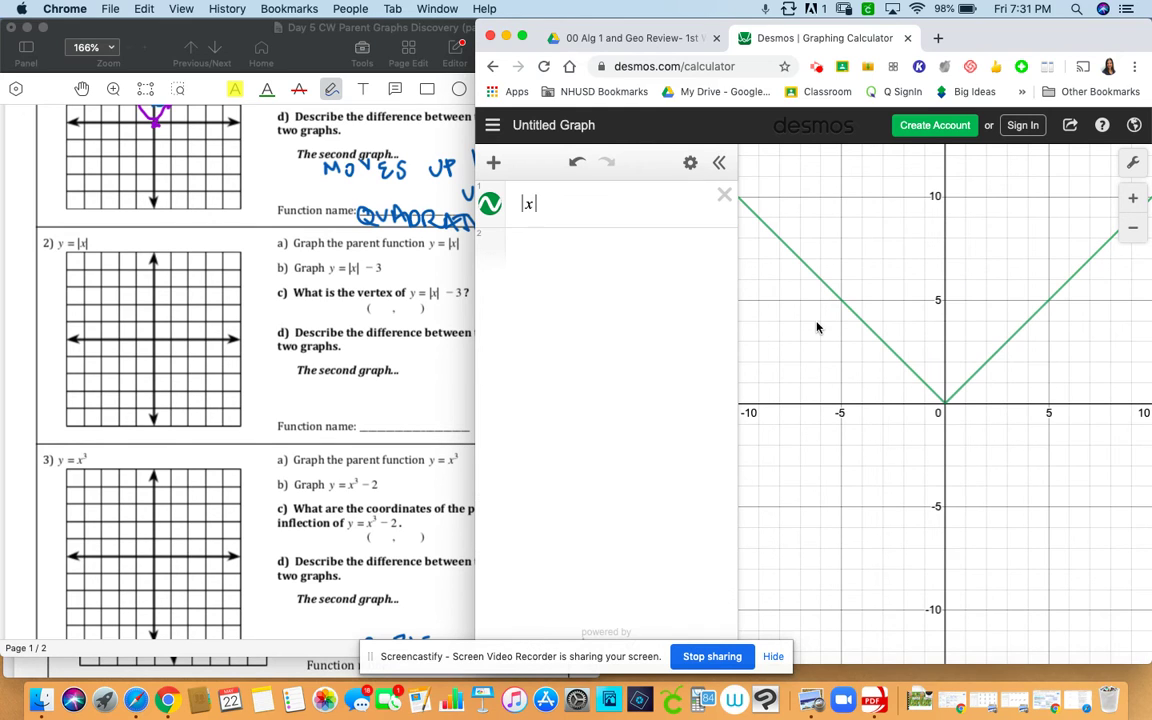
Show the V graph's vertex at (0, 0) and start a blank second expression line.
left_click(947, 399)
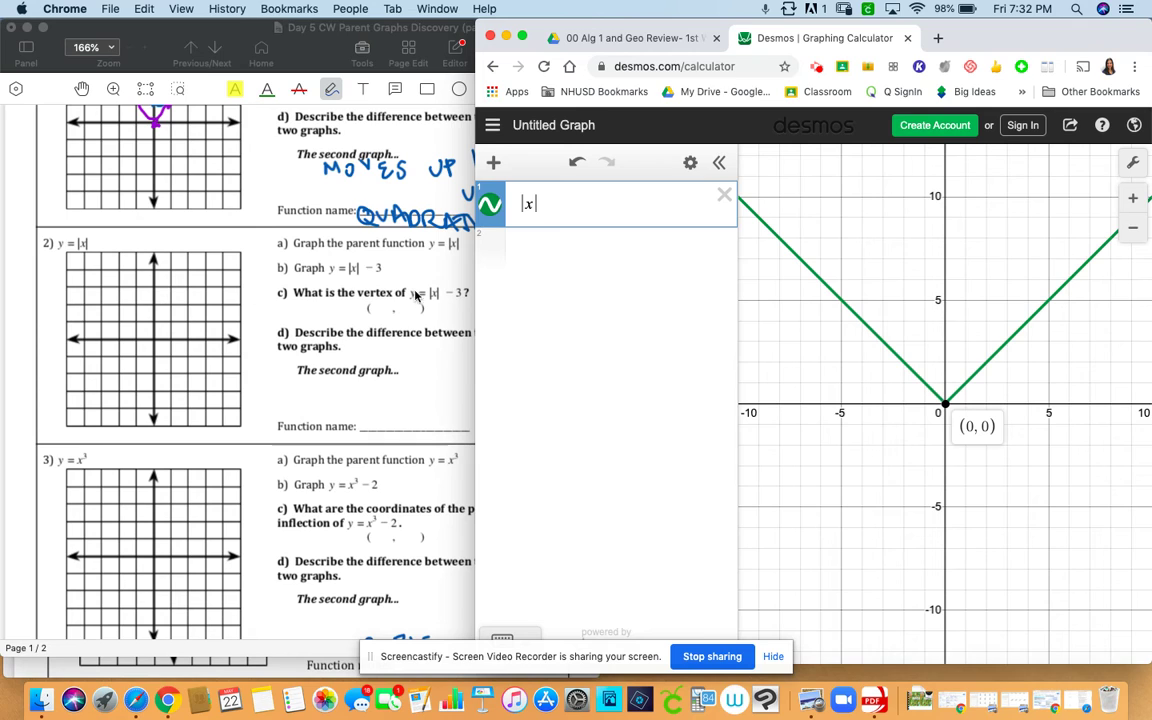
left_click(583, 248)
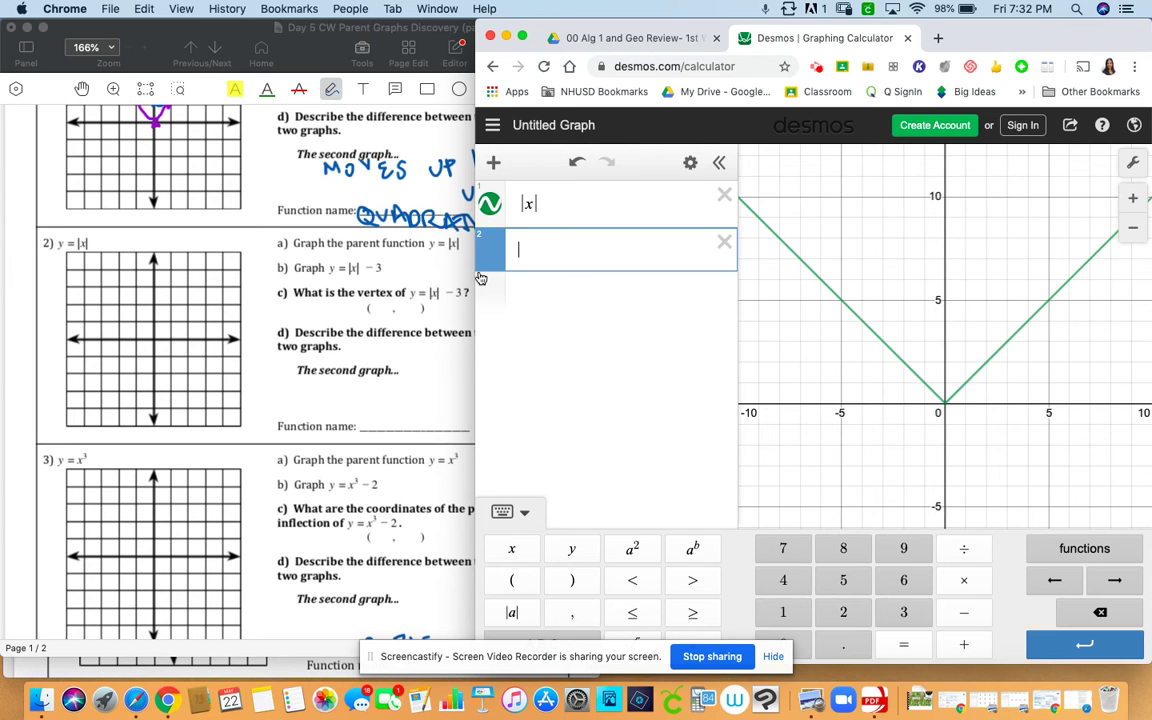
Scroll past problems 2 and 3 to page 2's Directions and y = sin x review.
scroll(390, 355, "down", 3)
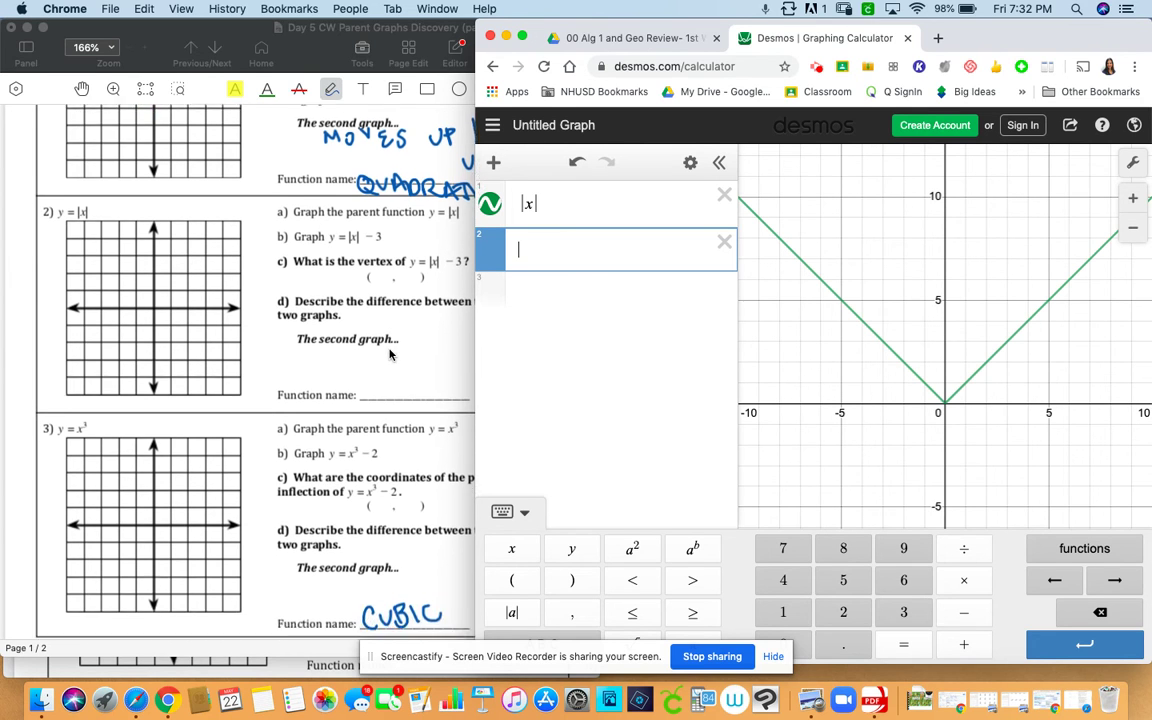
scroll(390, 355, "up", 5)
scroll(390, 355, "right", 5)
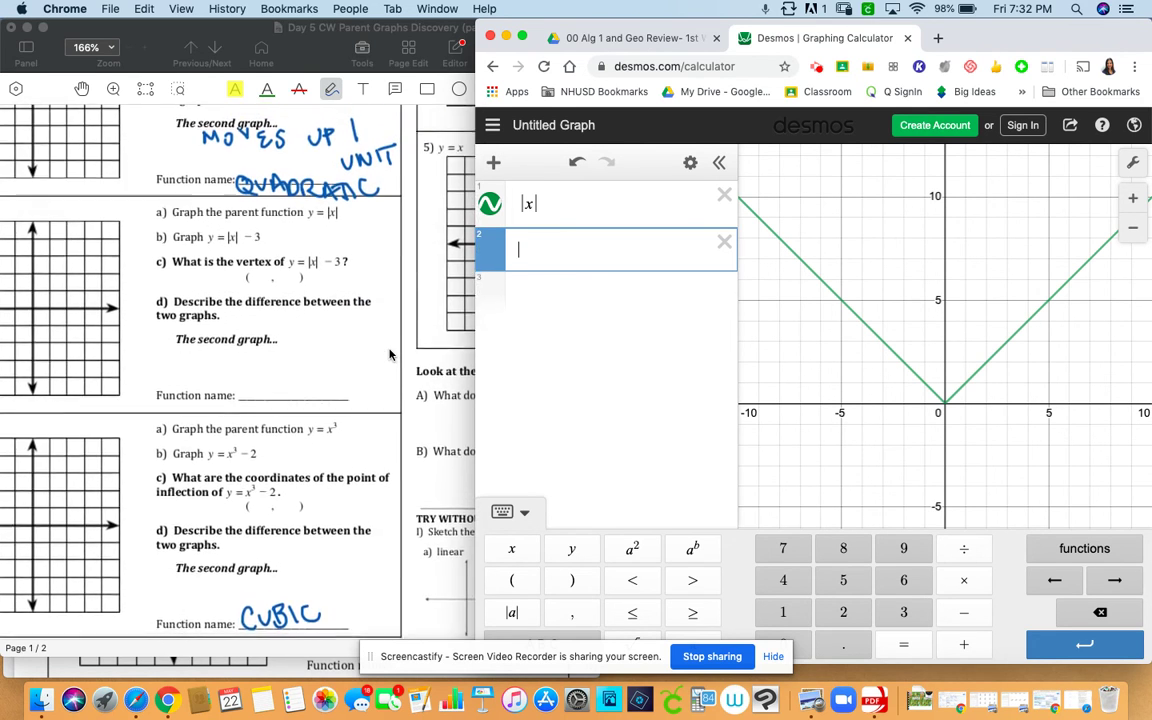
scroll(390, 355, "left", 5)
scroll(390, 355, "down", 5)
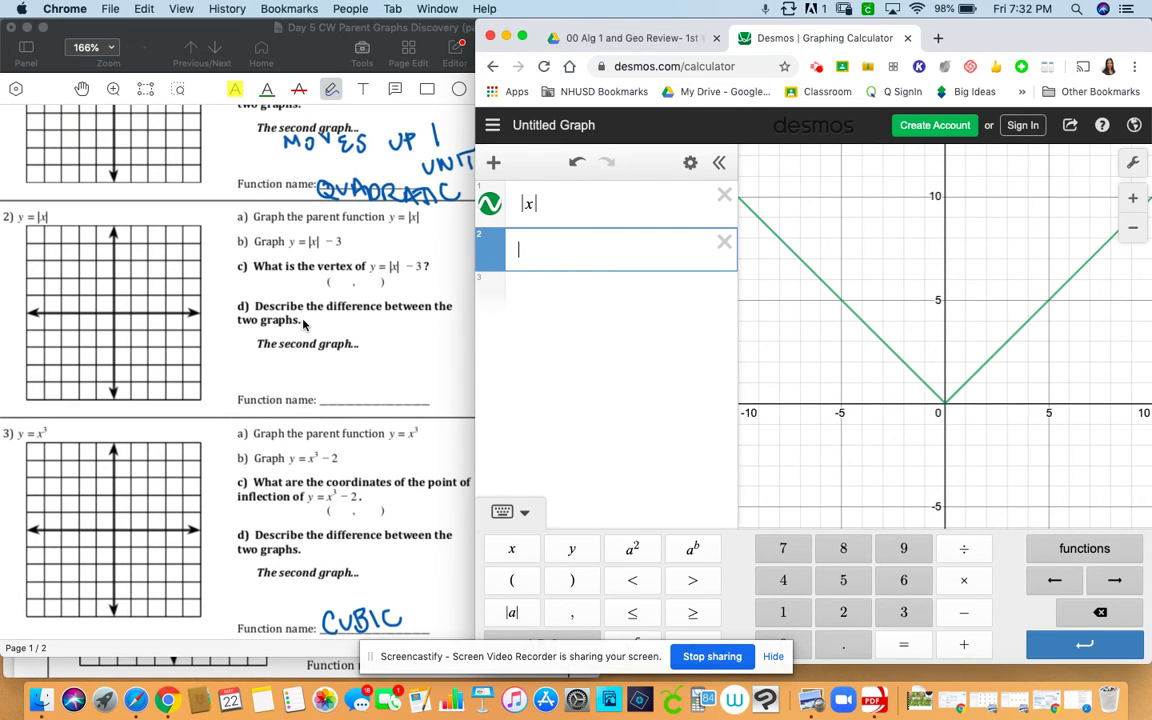
scroll(300, 320, "down", 10)
scroll(304, 324, "up", 5)
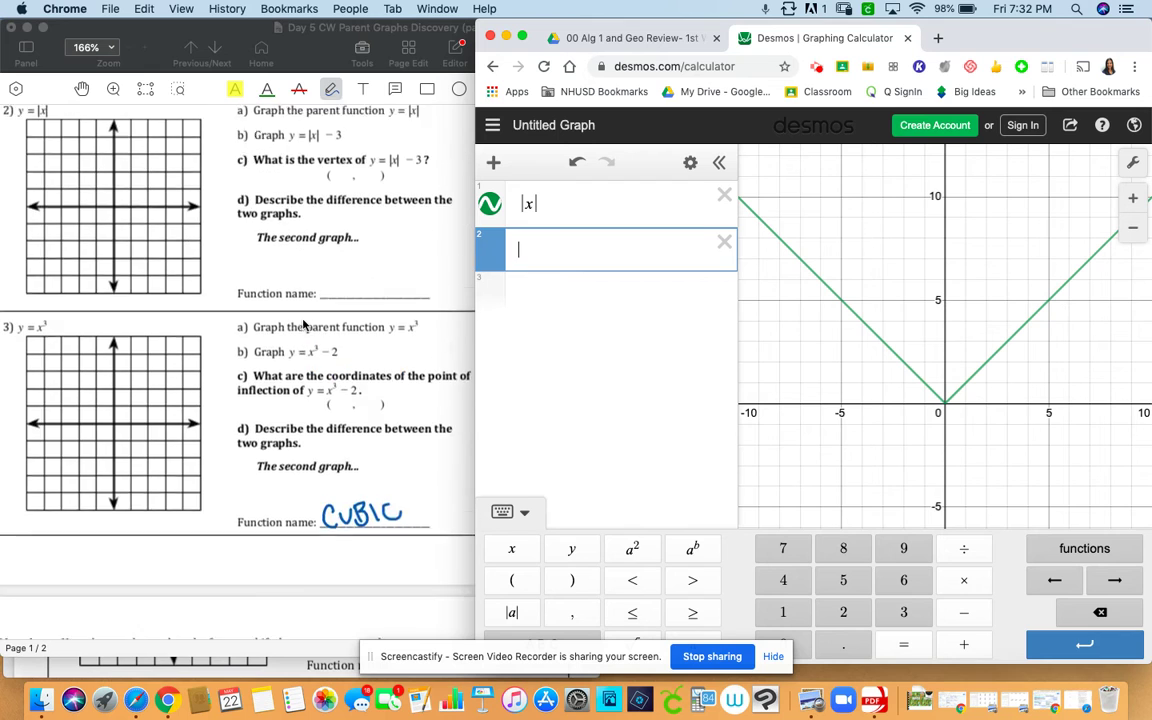
scroll(304, 324, "down", 7)
scroll(304, 324, "down", 2)
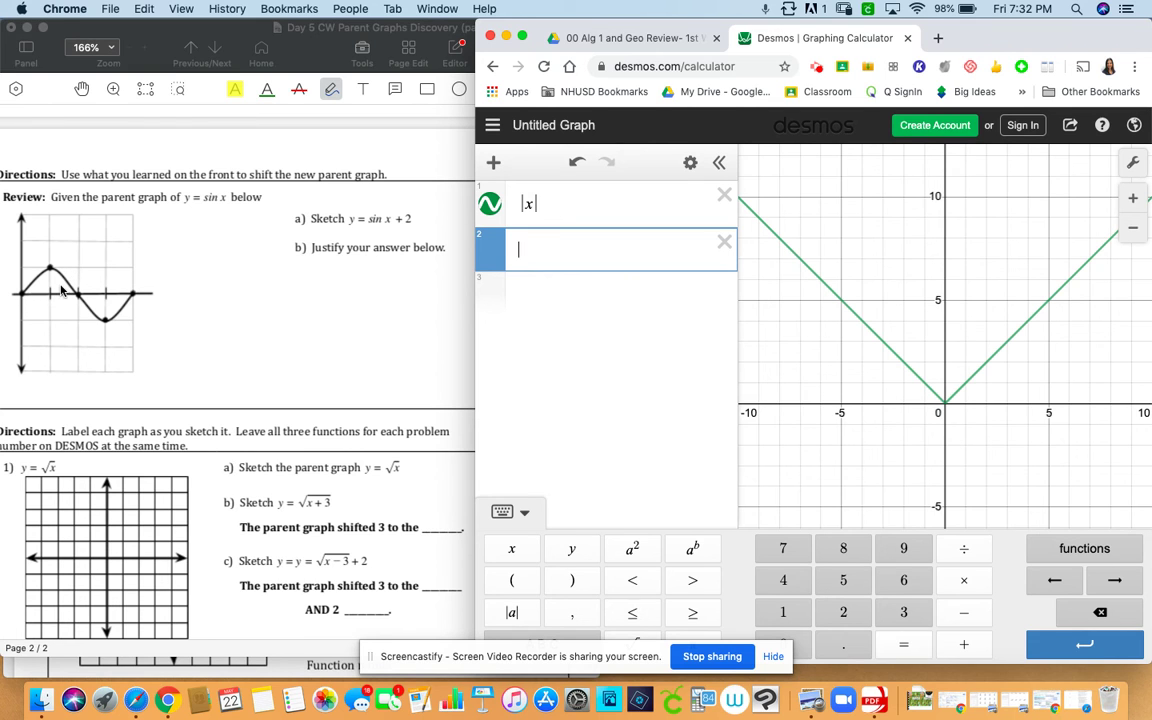
Scroll through page 2 to the second column's stretch problems for y = 3x² and y = 4|x|.
scroll(61, 290, "up", 10)
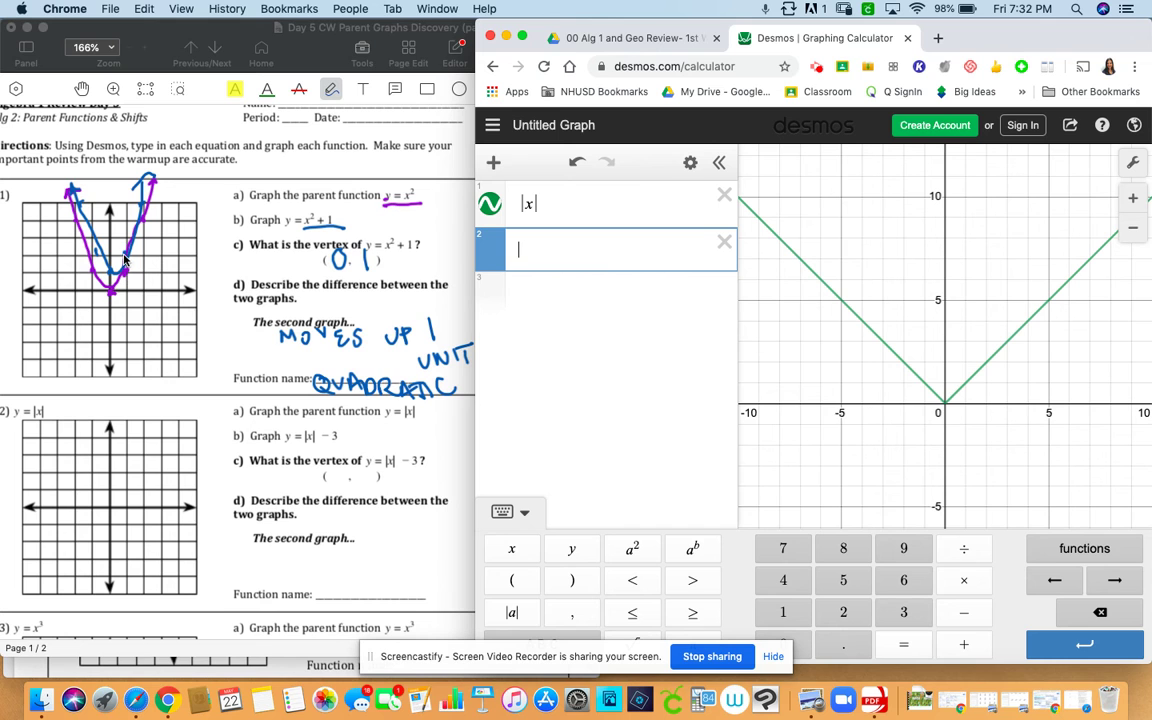
scroll(157, 312, "down", 10)
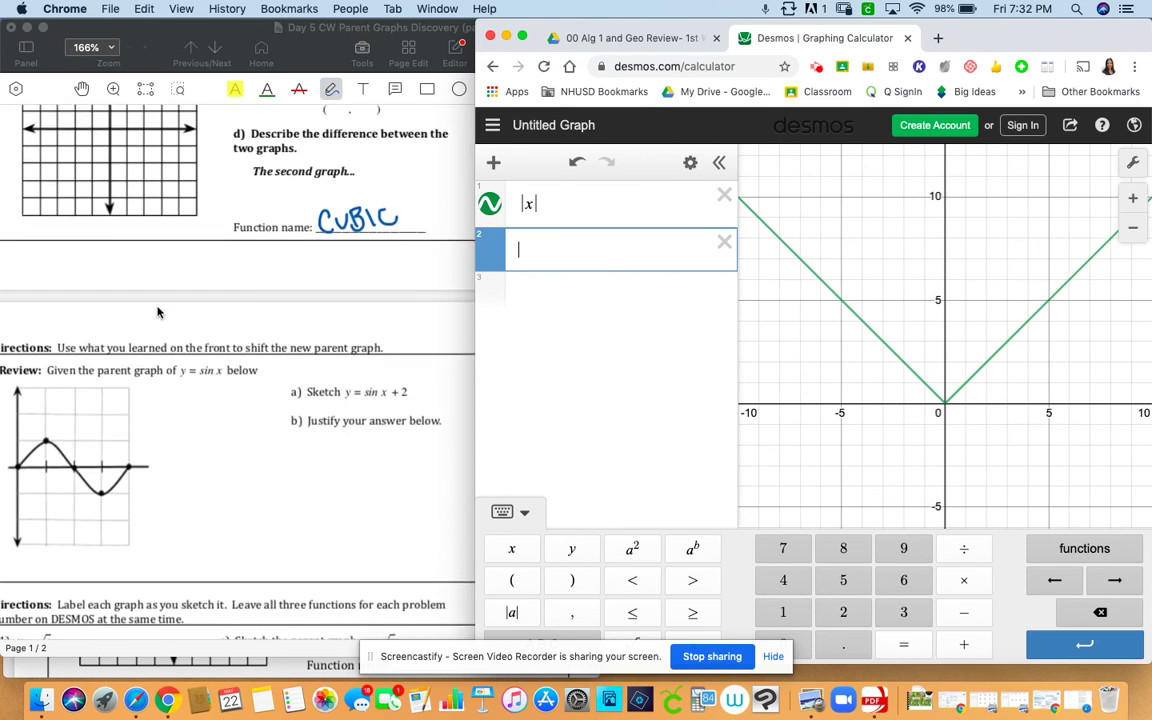
scroll(236, 390, "down", 10)
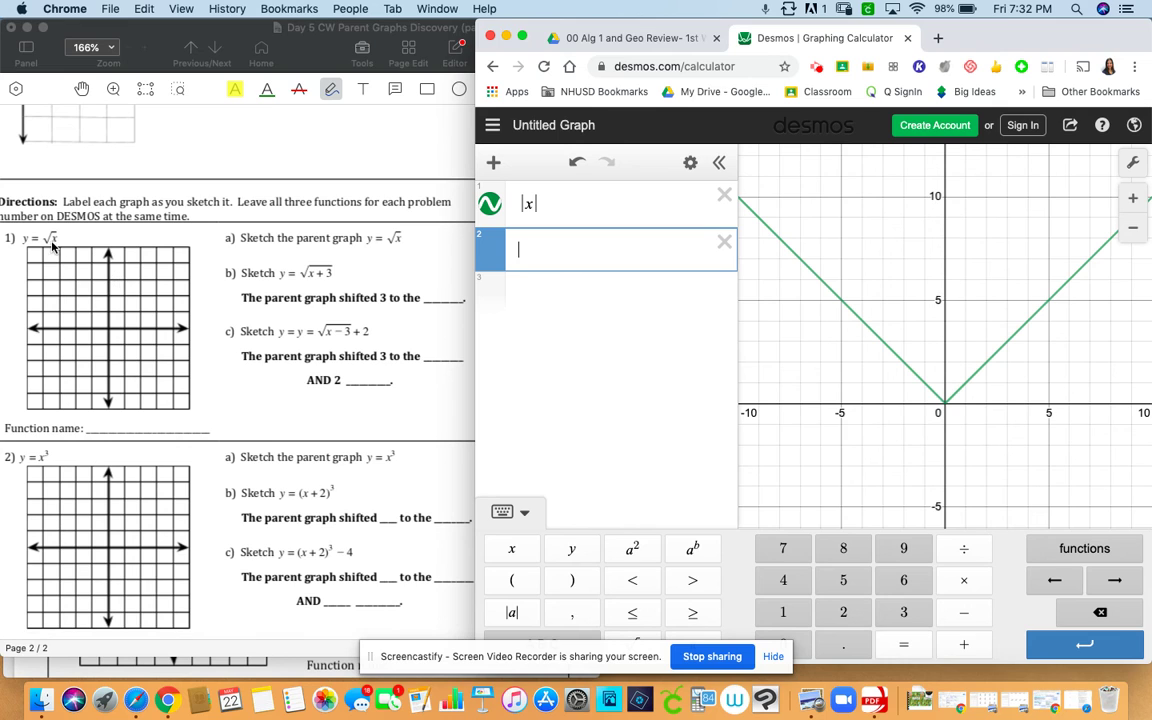
scroll(60, 240, "down", 3)
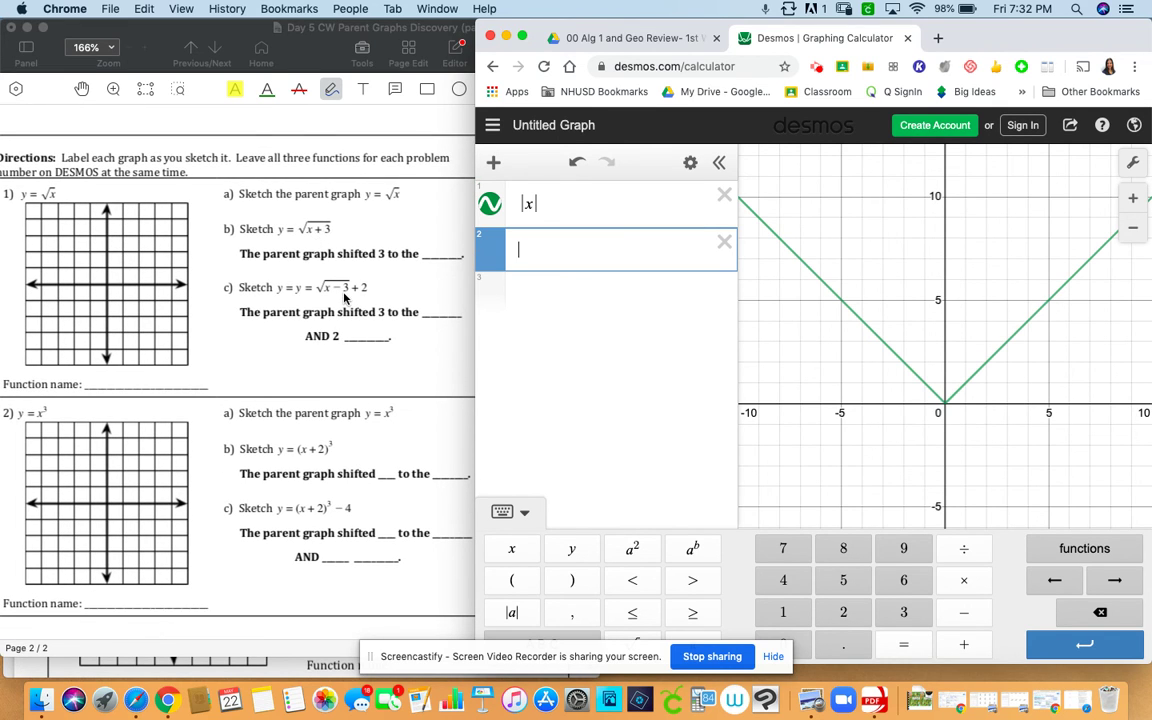
scroll(344, 297, "right", 3)
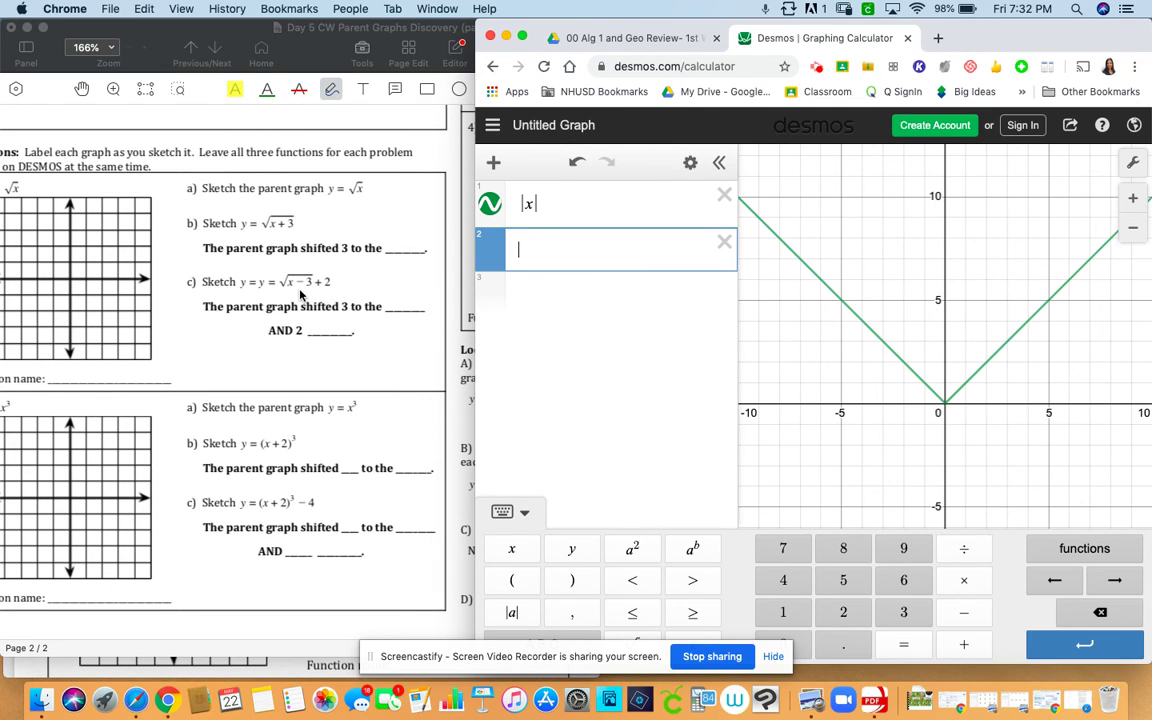
scroll(298, 360, "right", 5)
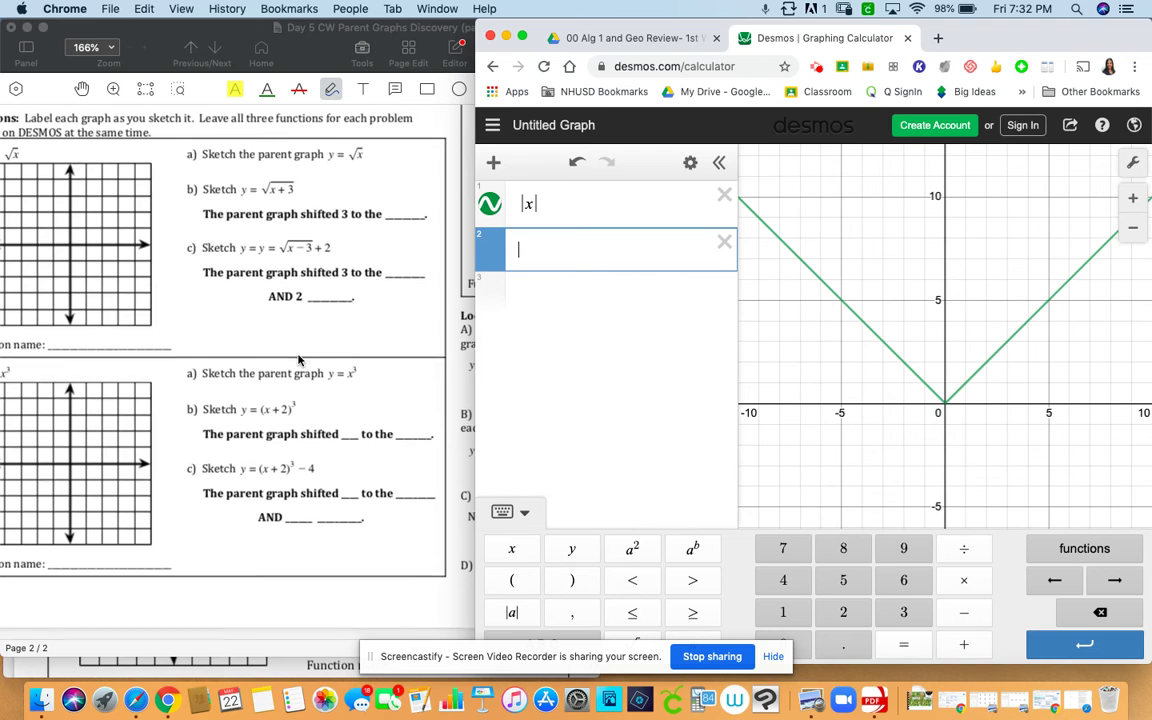
scroll(298, 360, "up", 5)
scroll(298, 360, "right", 3)
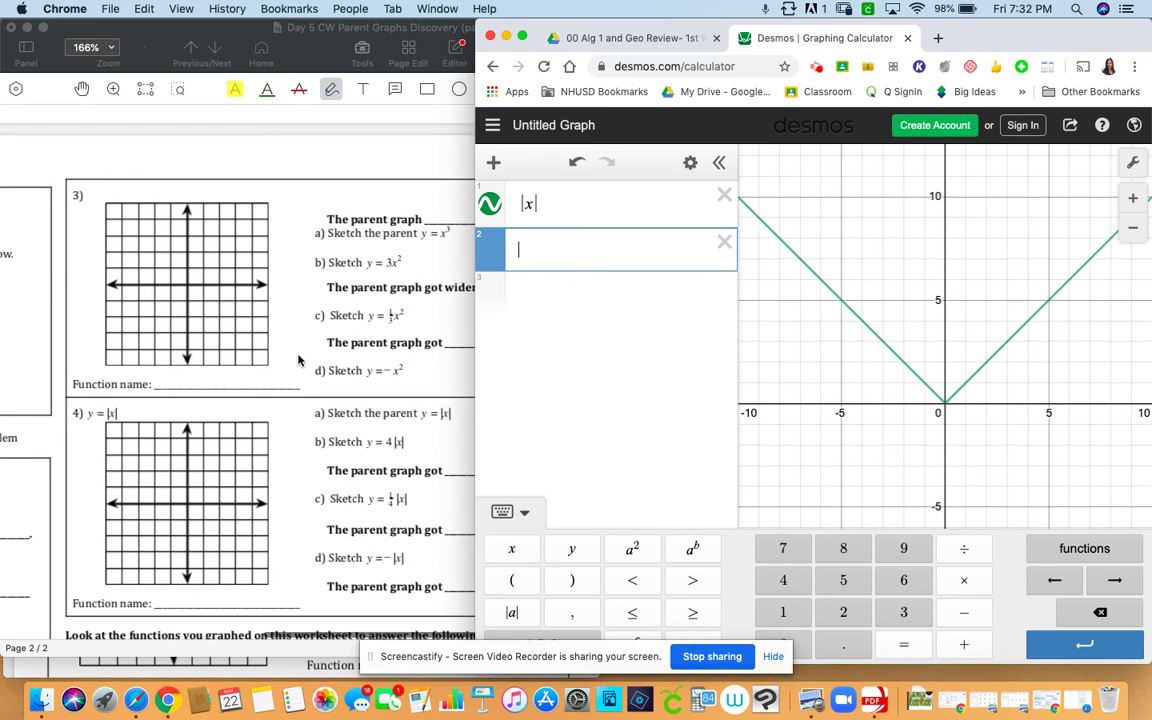
scroll(298, 360, "down", 4)
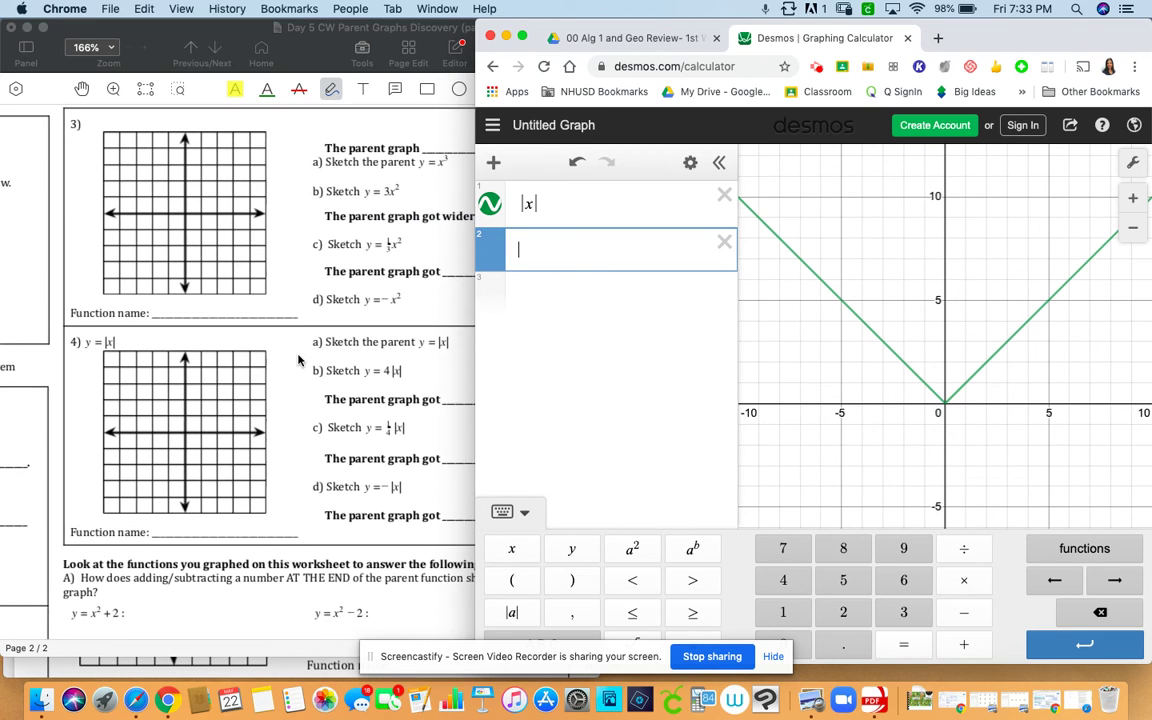
scroll(423, 157, "down", 1)
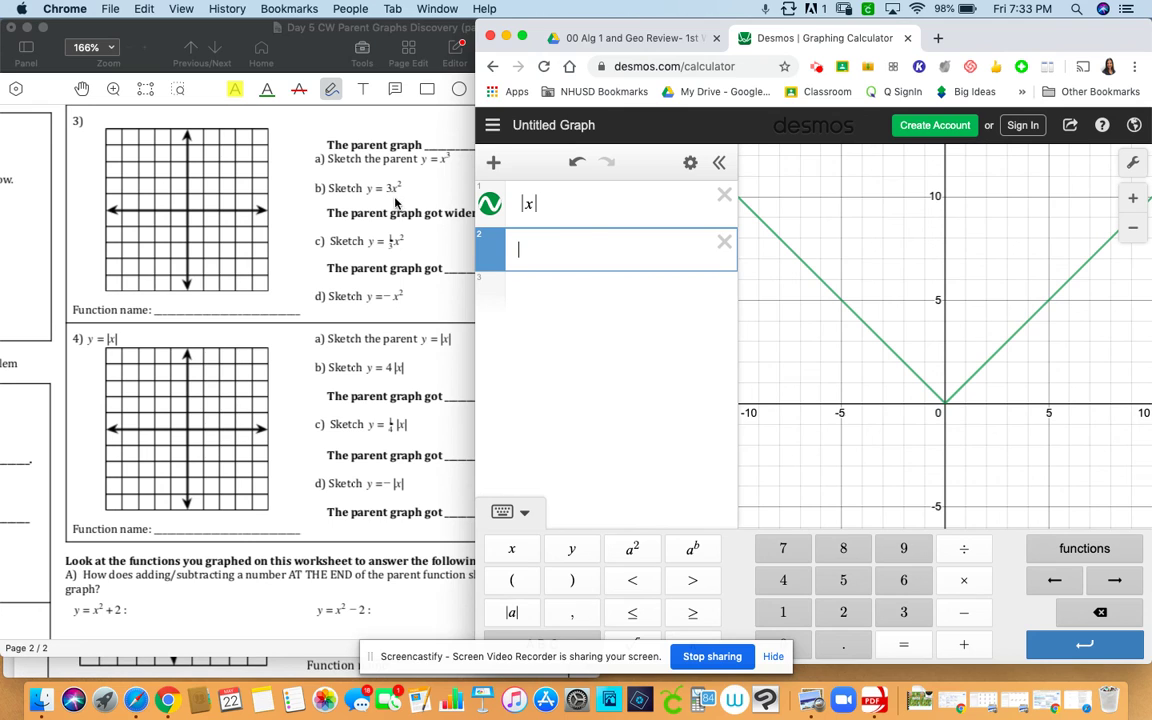
Bring the PDF worksheet in front of the browser and scroll down through page 2's questions.
left_click(410, 193)
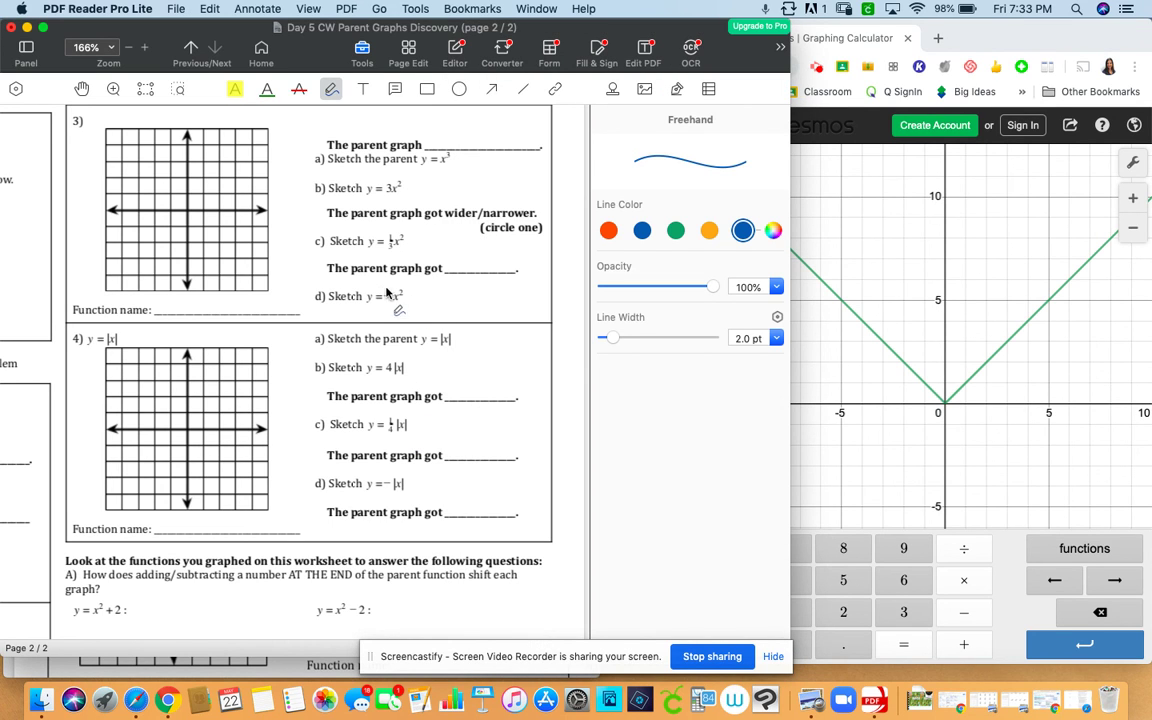
scroll(385, 316, "down", 3)
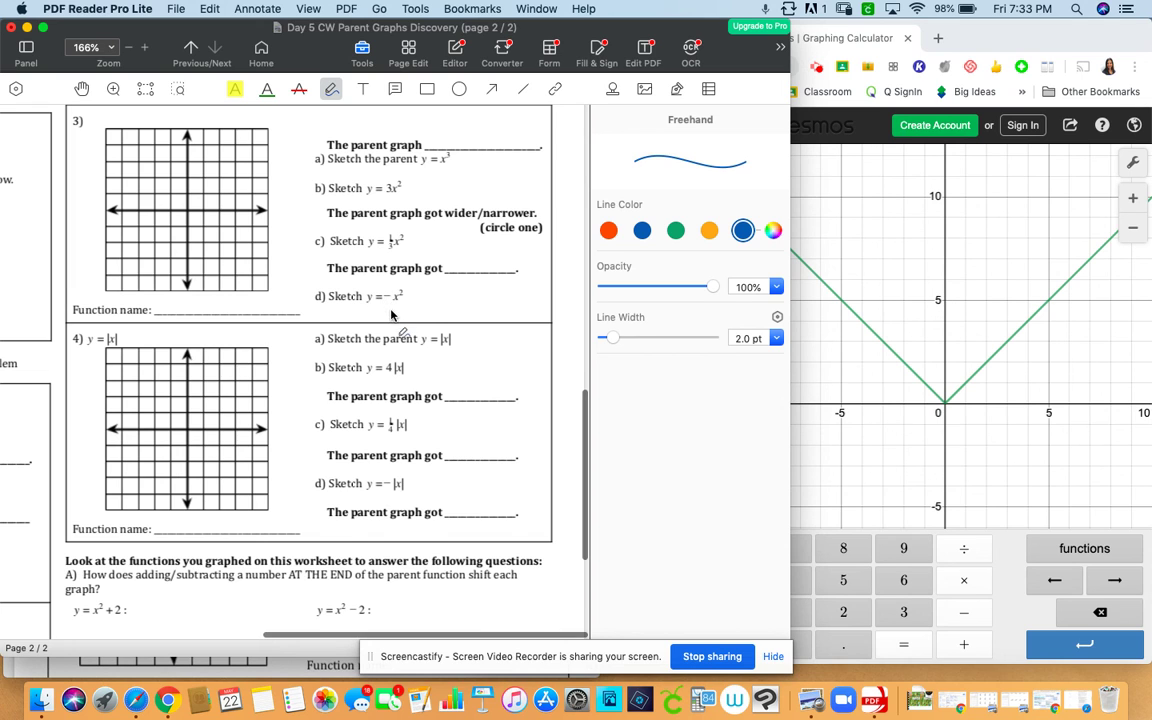
scroll(391, 316, "down", 2)
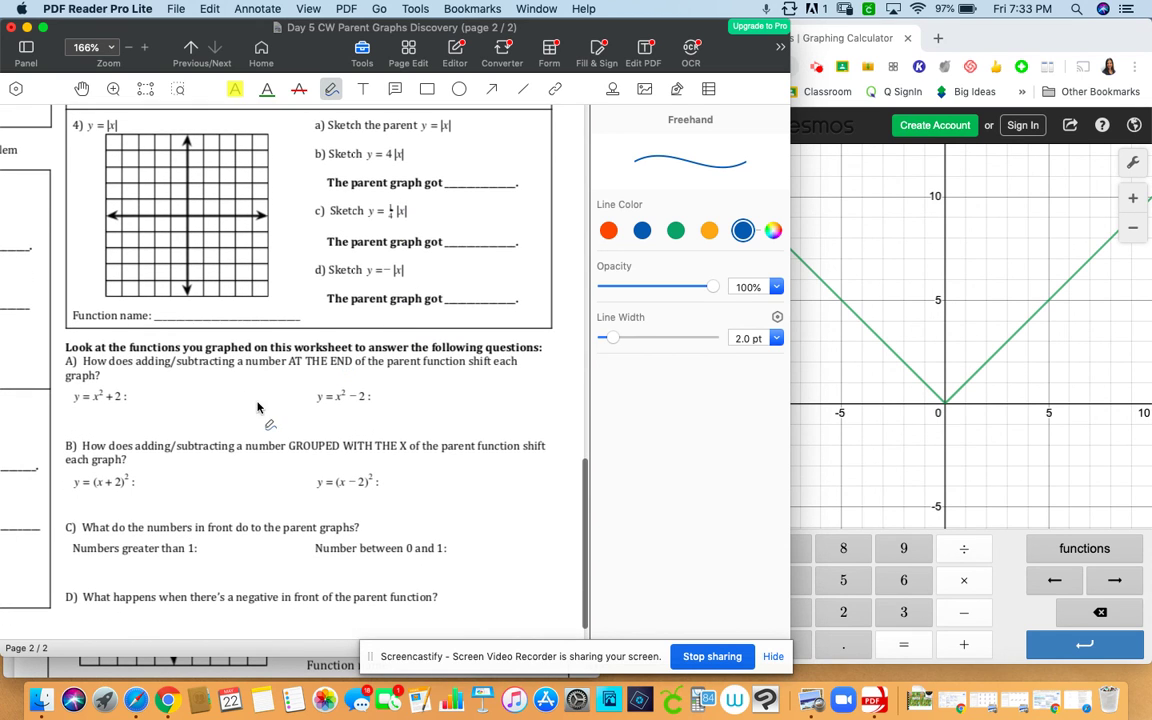
scroll(248, 462, "down", 1)
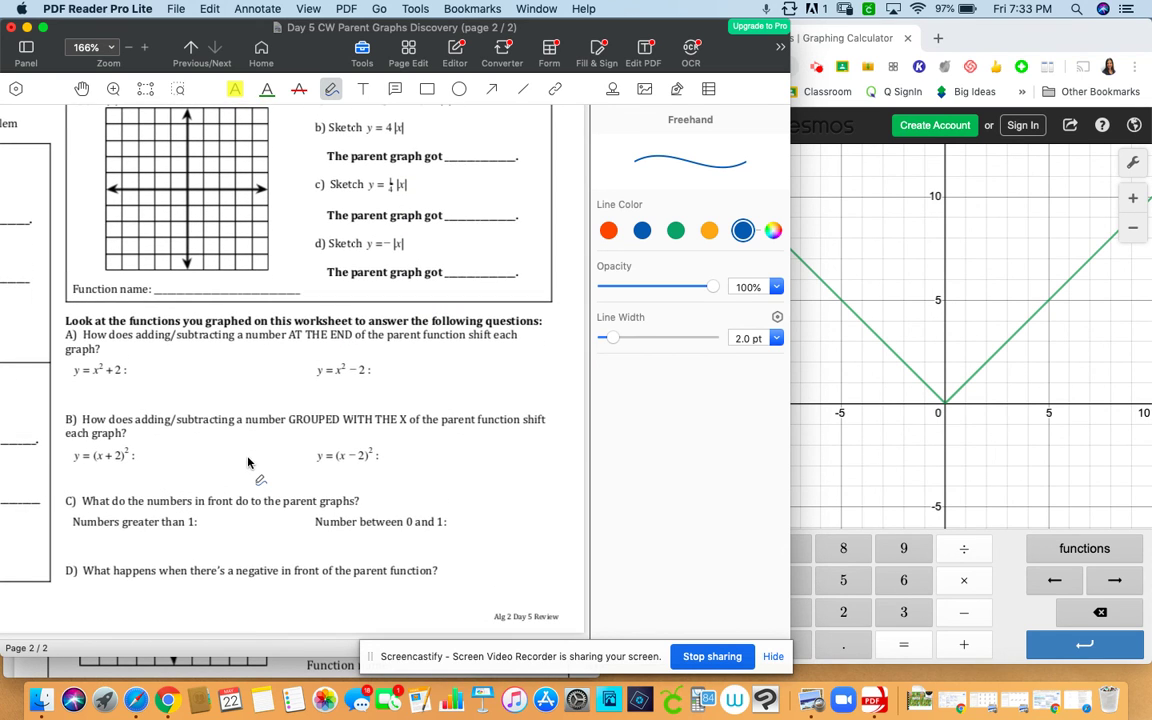
Scroll back to the top of page 1, showing problem 1's inked parabolas and answers.
scroll(248, 462, "left", 1)
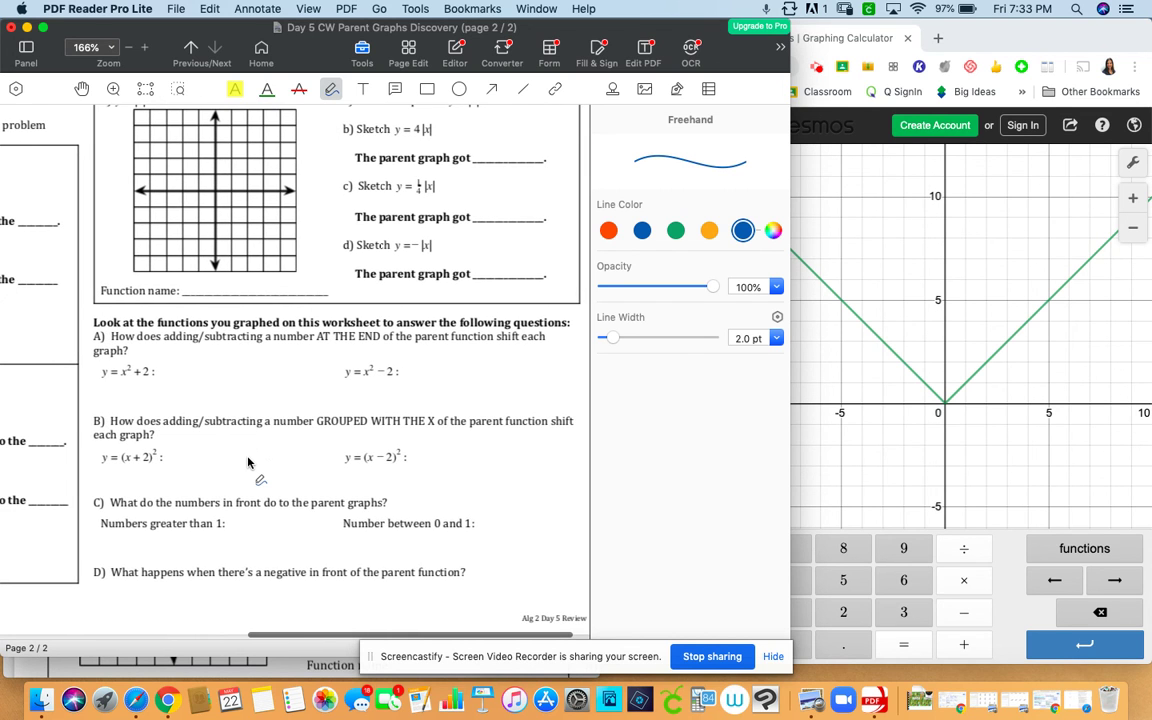
scroll(248, 462, "left", 10)
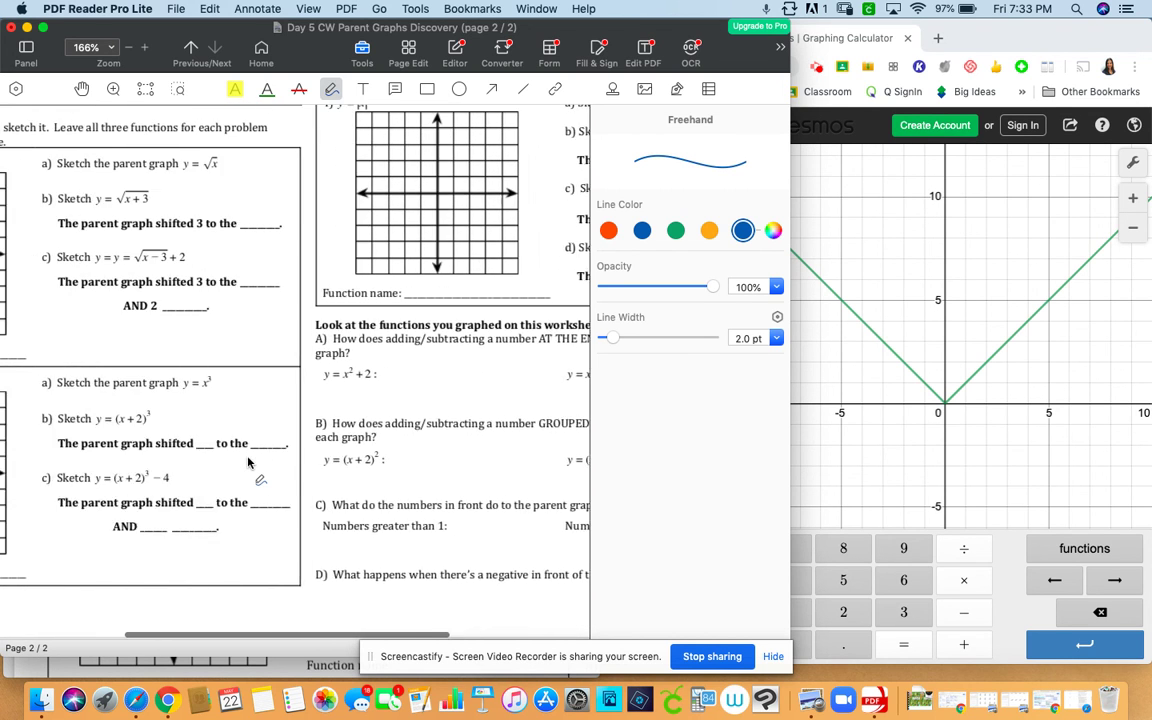
scroll(248, 462, "left", 6)
scroll(248, 462, "up", 13)
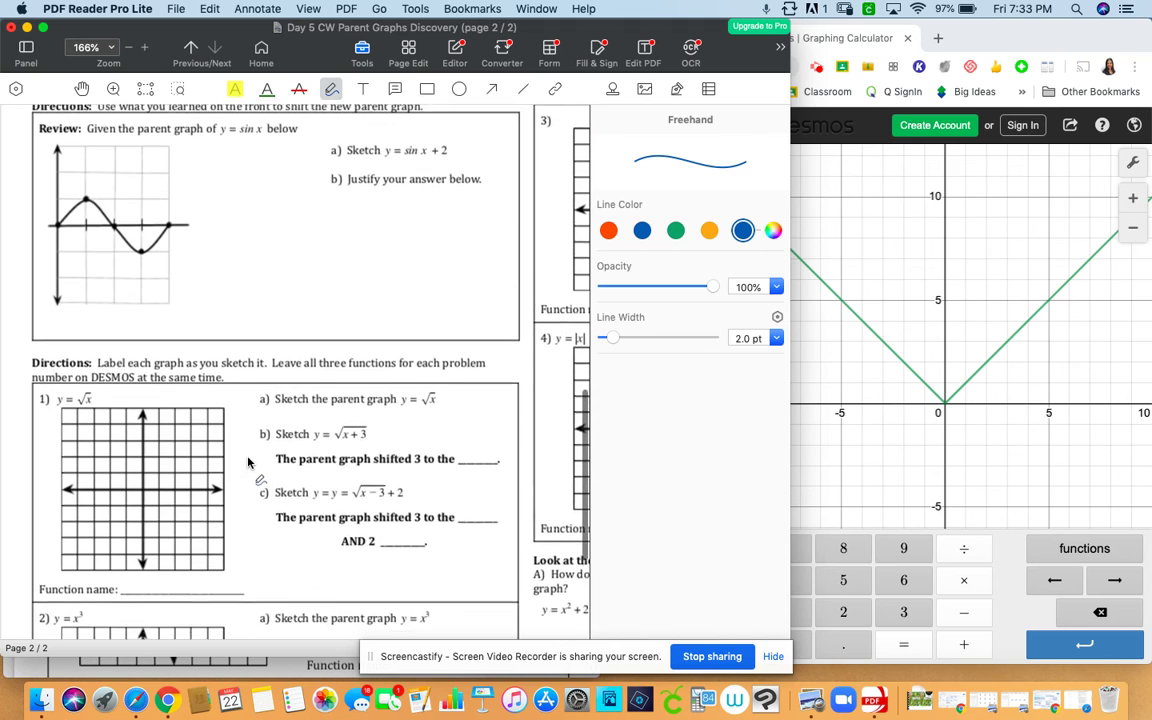
scroll(248, 462, "up", 20)
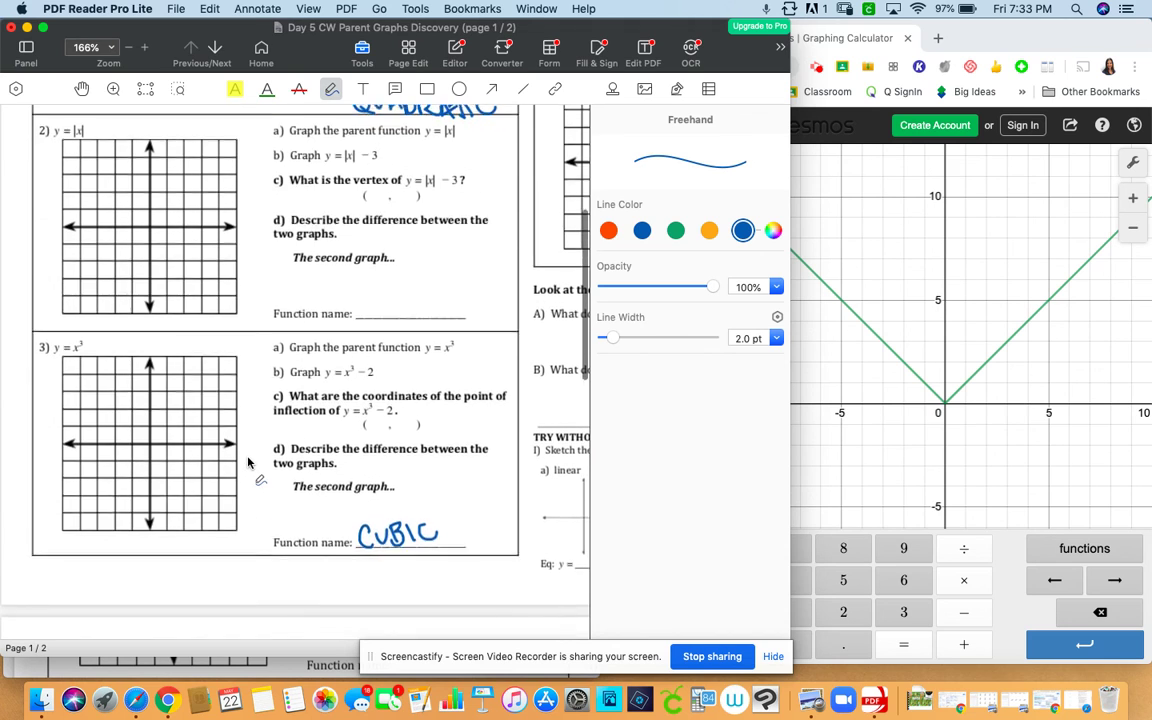
scroll(248, 462, "up", 3)
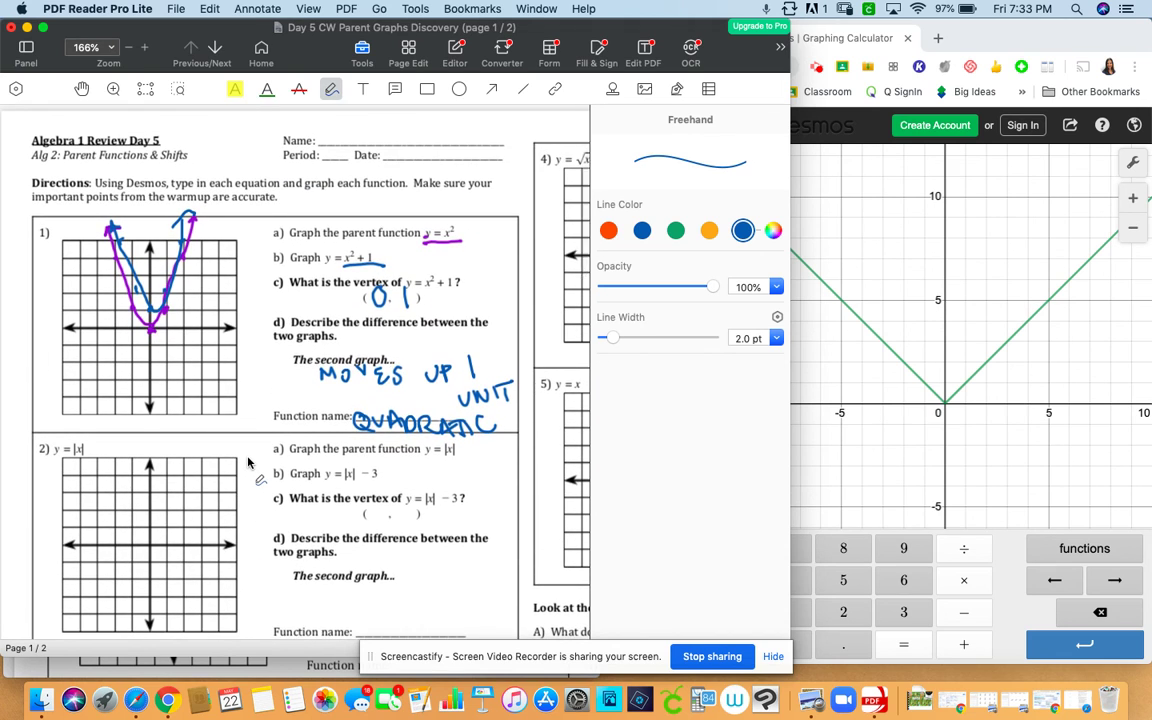